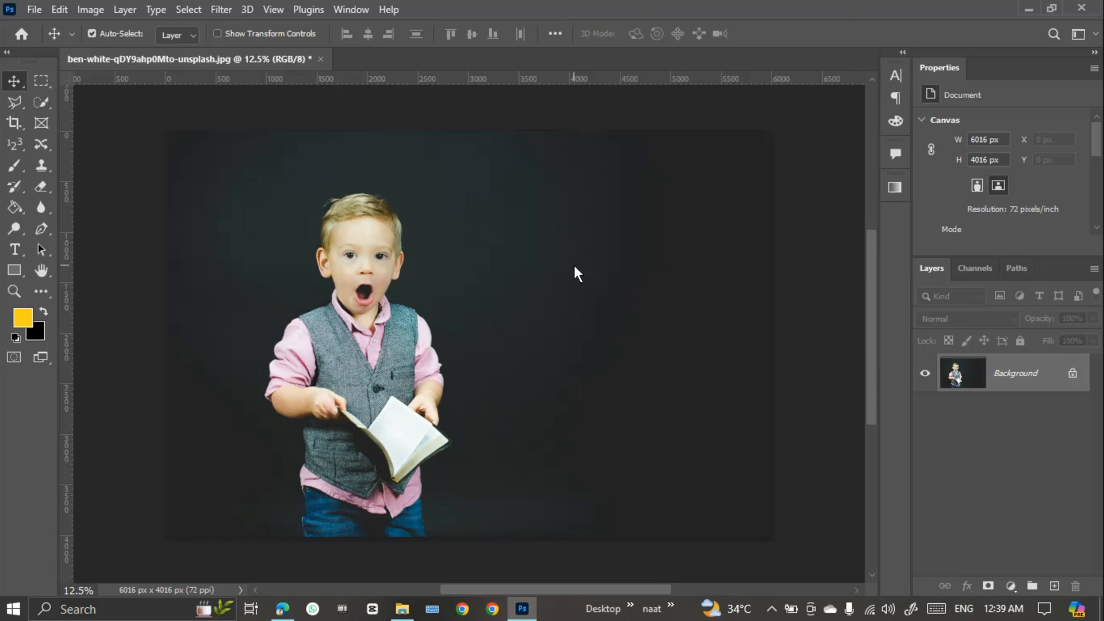
left_click(35, 144)
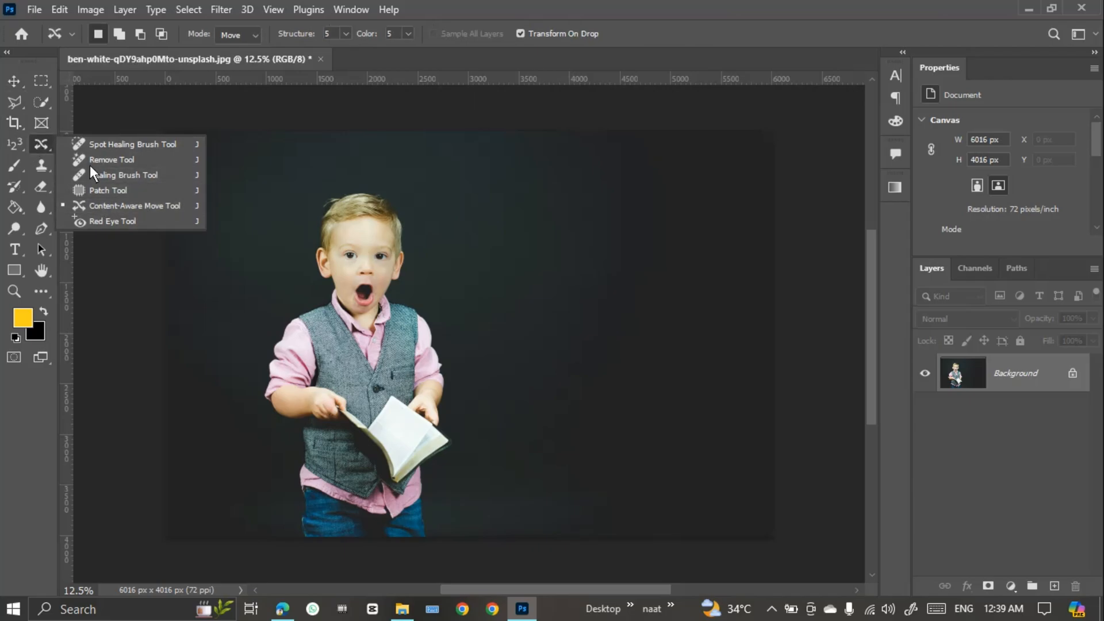
left_click(10, 83)
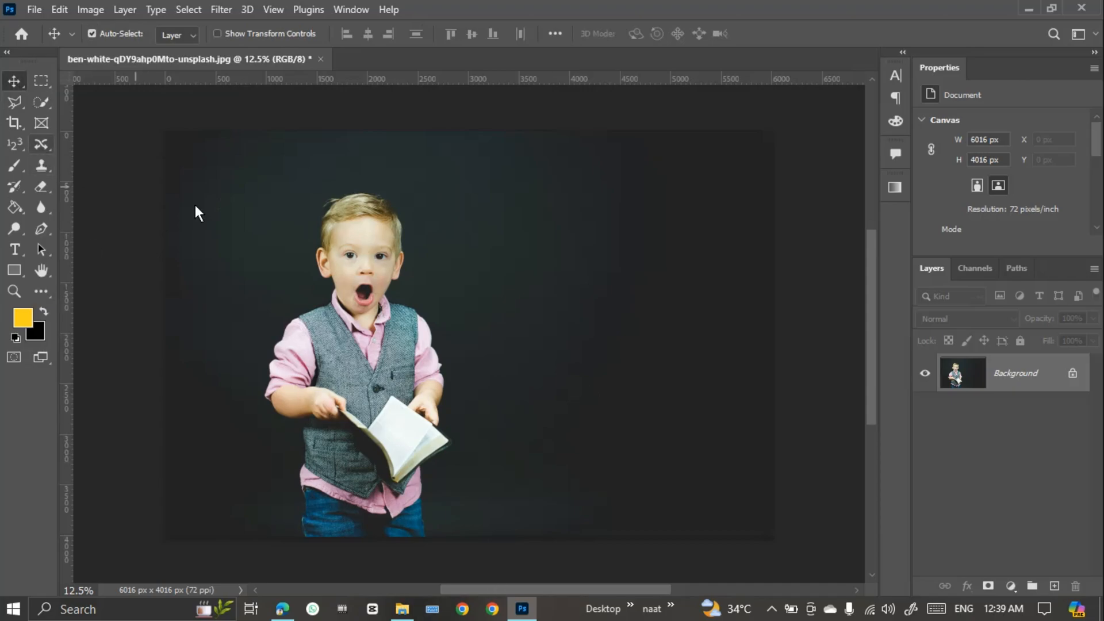
left_click(35, 102)
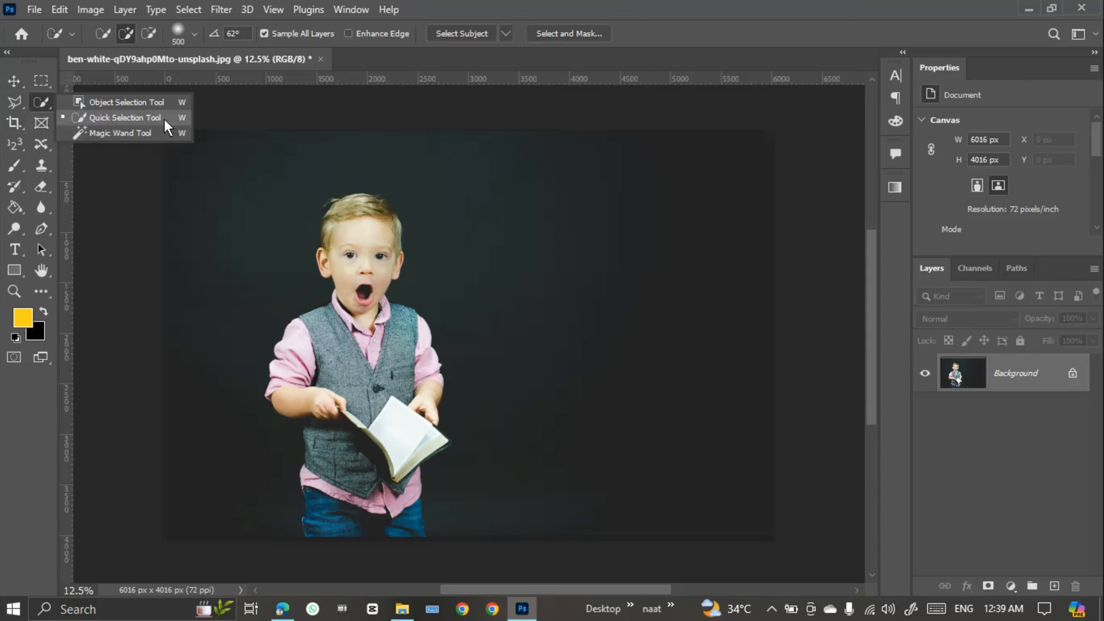
left_click(15, 100)
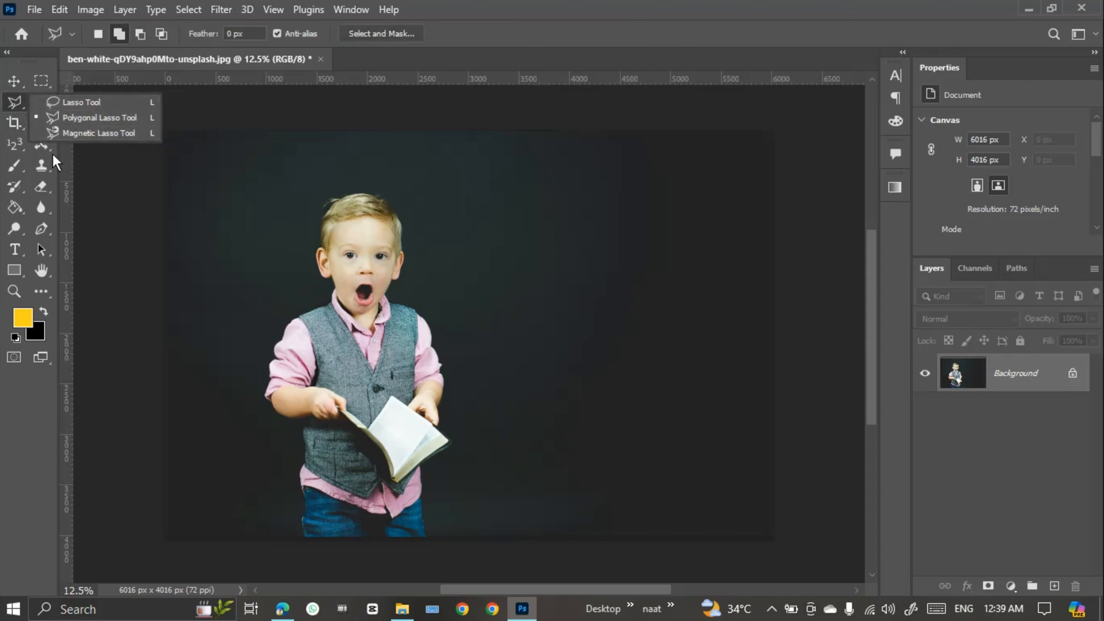
left_click(16, 103)
Outline the boy loosely with the Content-Aware Move tool, including his book and closing the selection along the photo's lower edge
left_click(42, 149)
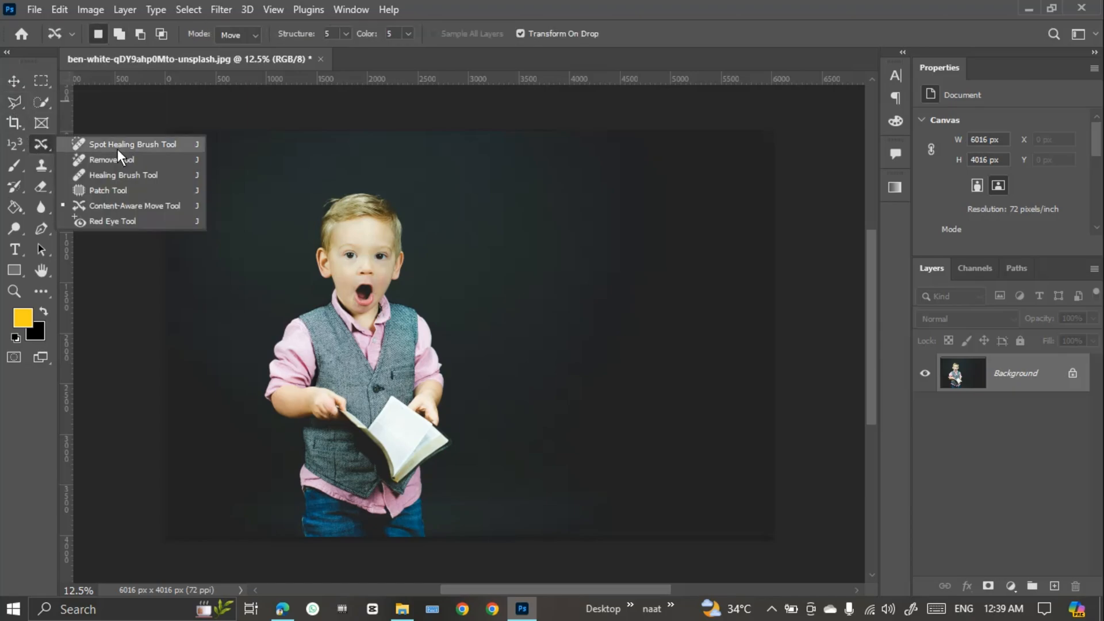
left_click(127, 207)
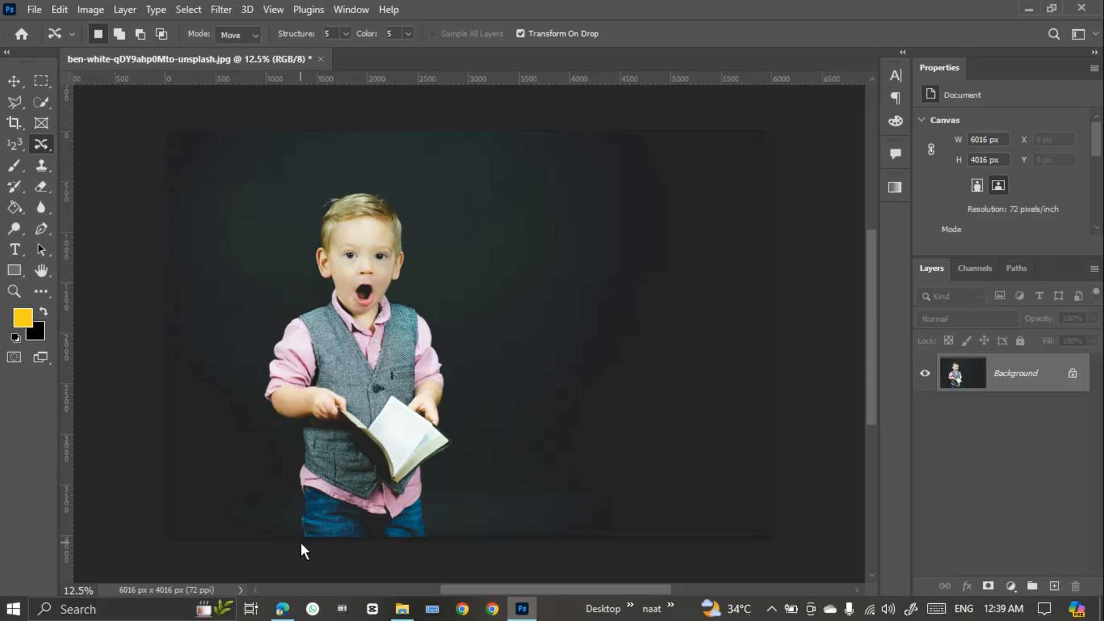
mouse_move(301, 539)
left_mouse_down()
mouse_move(299, 439)
mouse_move(262, 392)
mouse_move(268, 351)
left_mouse_up()
mouse_move(303, 306)
left_mouse_down()
mouse_move(329, 294)
mouse_move(318, 284)
mouse_move(316, 209)
mouse_move(354, 183)
mouse_move(393, 203)
mouse_move(416, 261)
mouse_move(401, 297)
mouse_move(447, 357)
mouse_move(458, 442)
mouse_move(443, 466)
left_mouse_up()
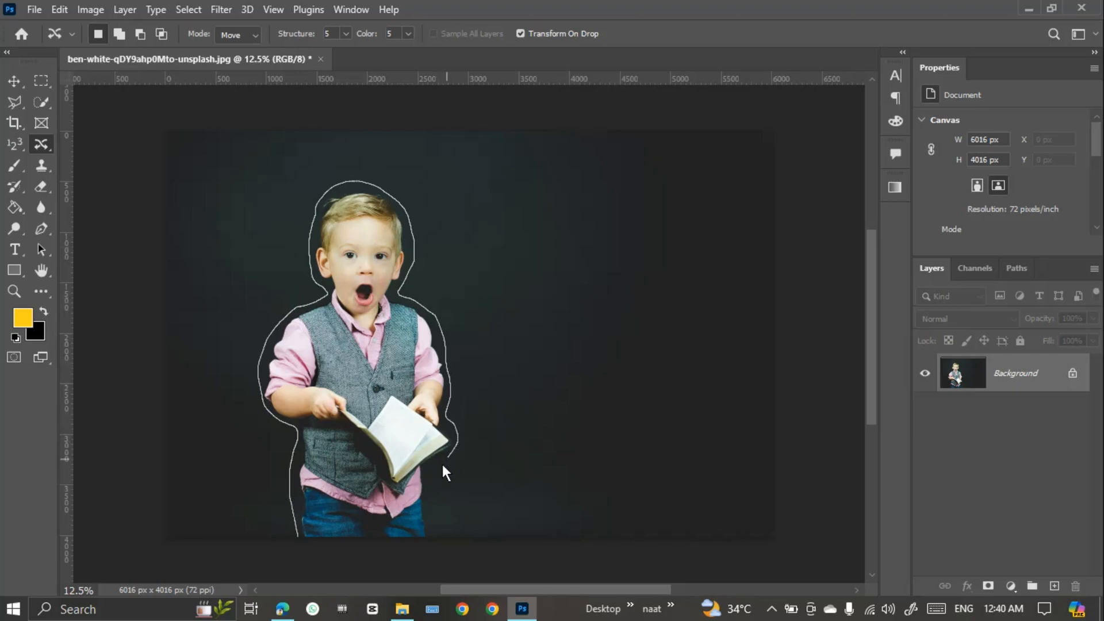
mouse_move(432, 506)
left_mouse_down()
mouse_move(417, 546)
mouse_move(295, 551)
left_mouse_up()
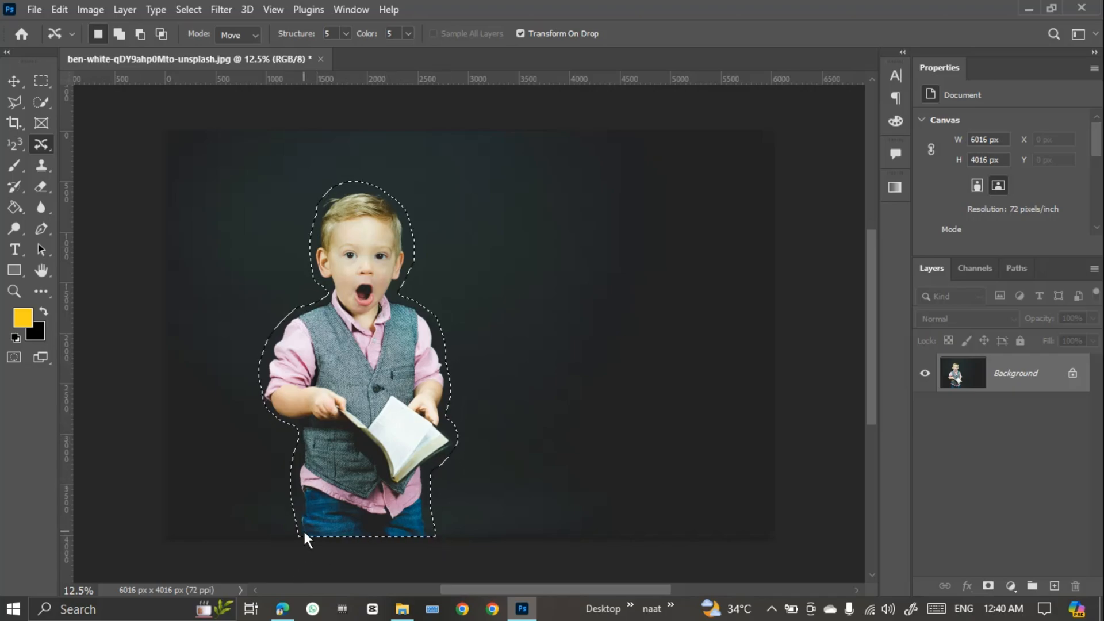
Set the Content-Aware Move tool's mode to Move
right_click(41, 143)
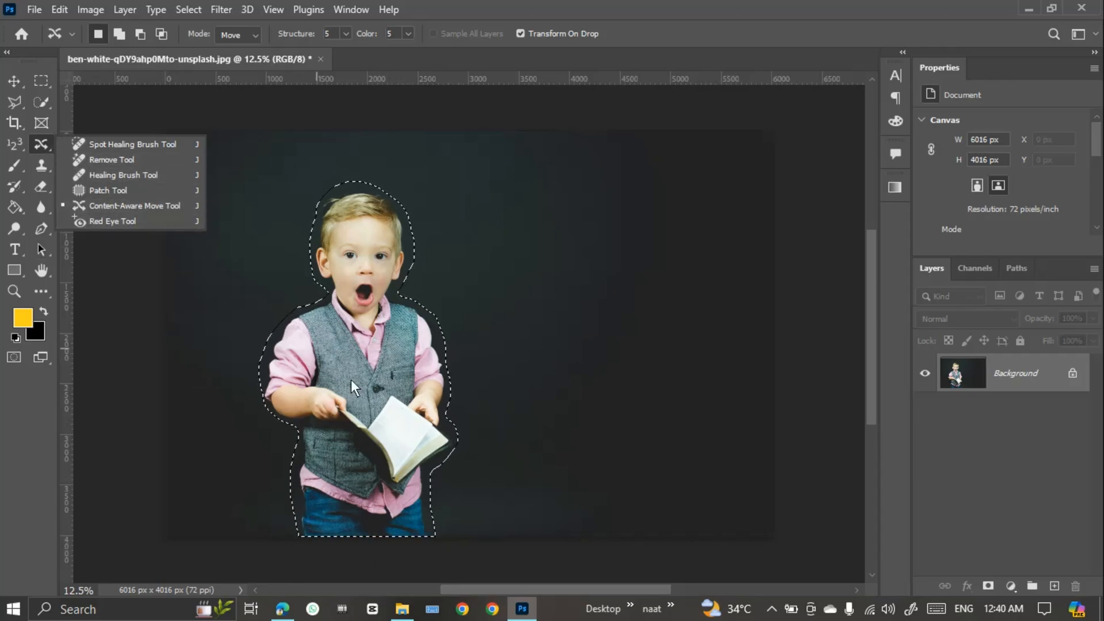
left_click(38, 145)
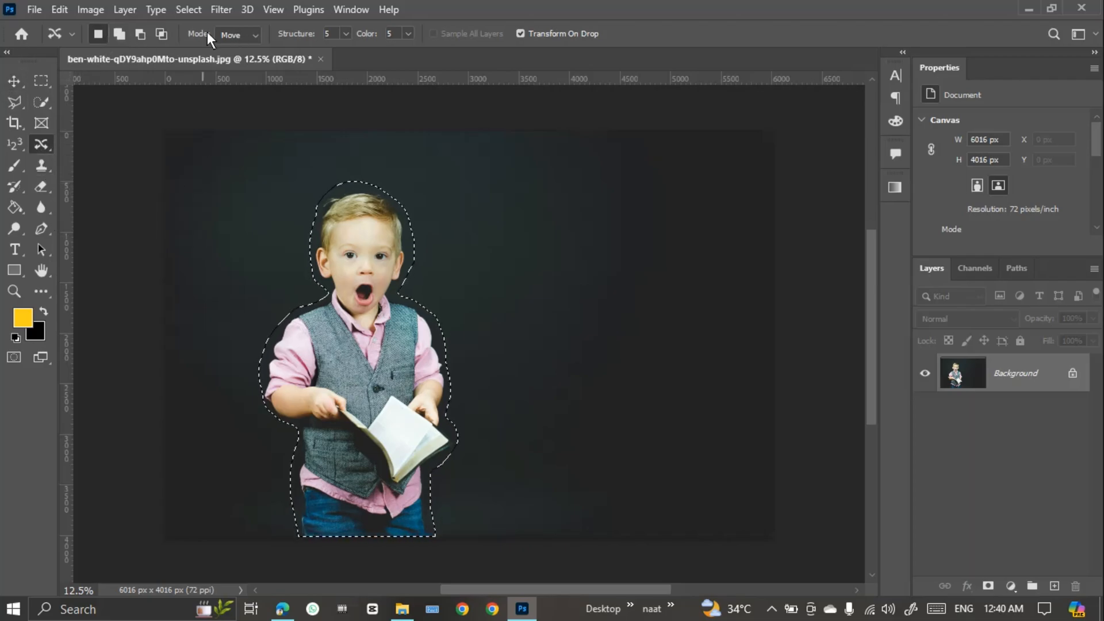
left_click(244, 35)
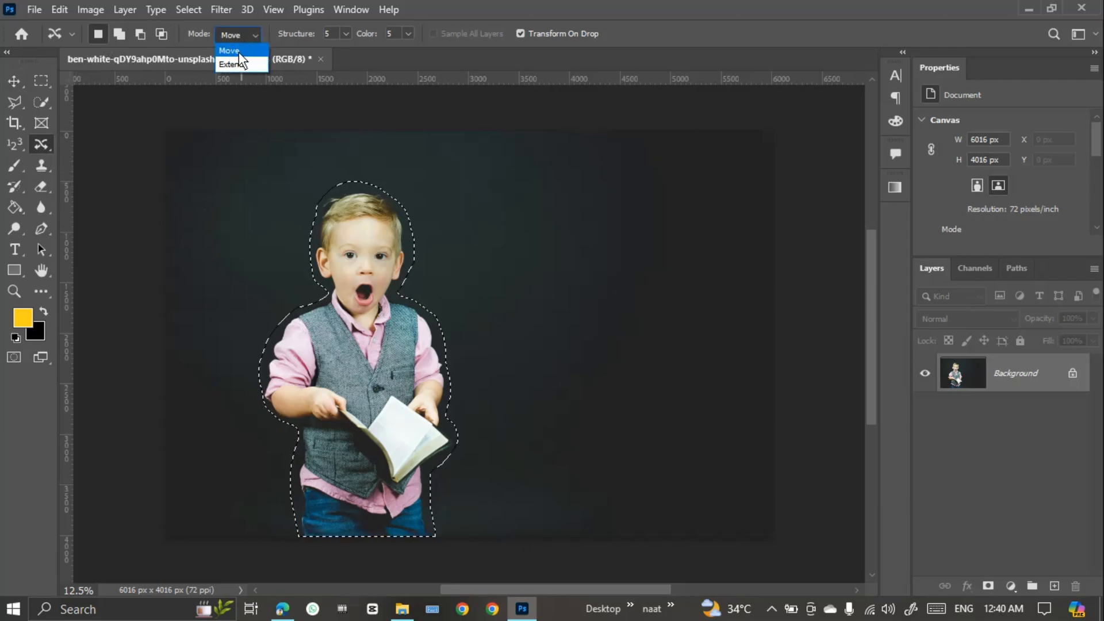
left_click(246, 53)
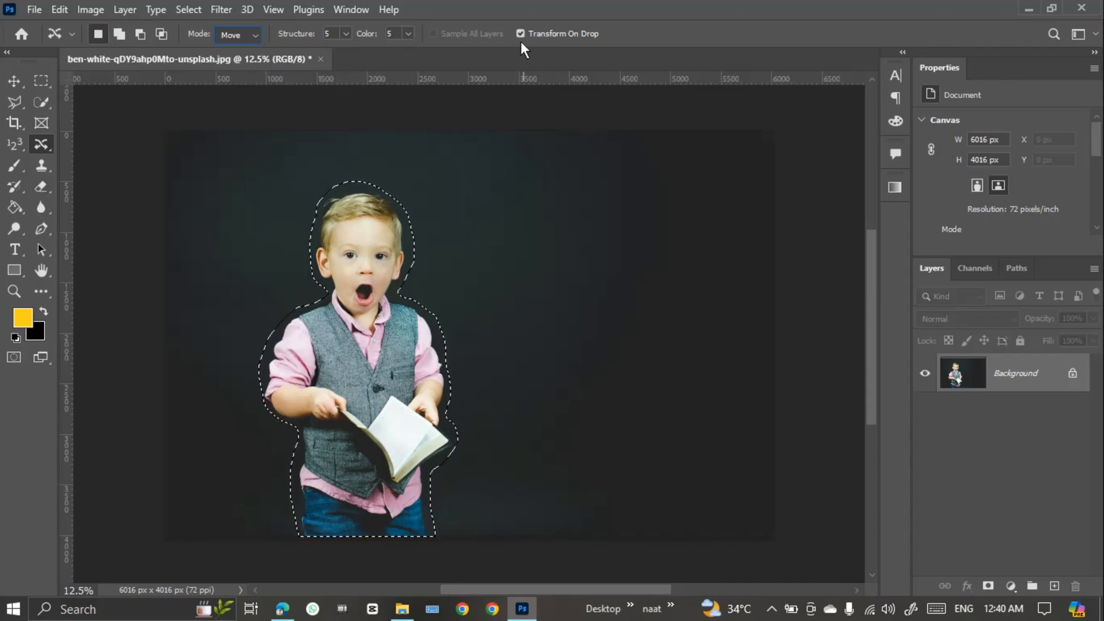
Try shifting the selected boy to the right with the Move tool, using black and yellow as background colour in turn, and undo each move
left_click(9, 81)
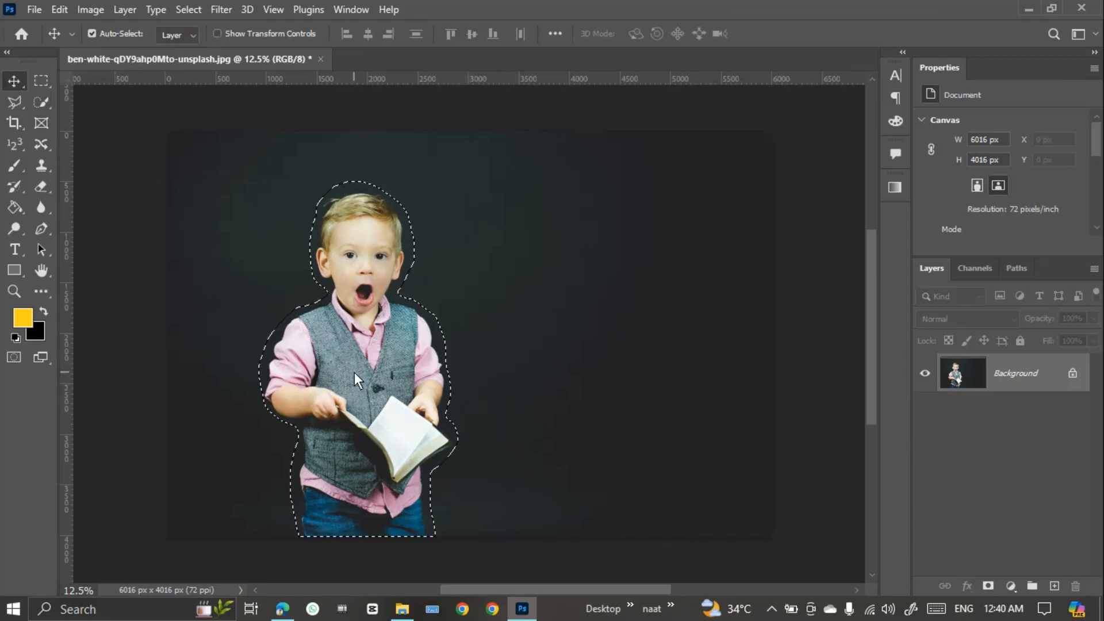
left_click_drag(354, 372, 541, 378)
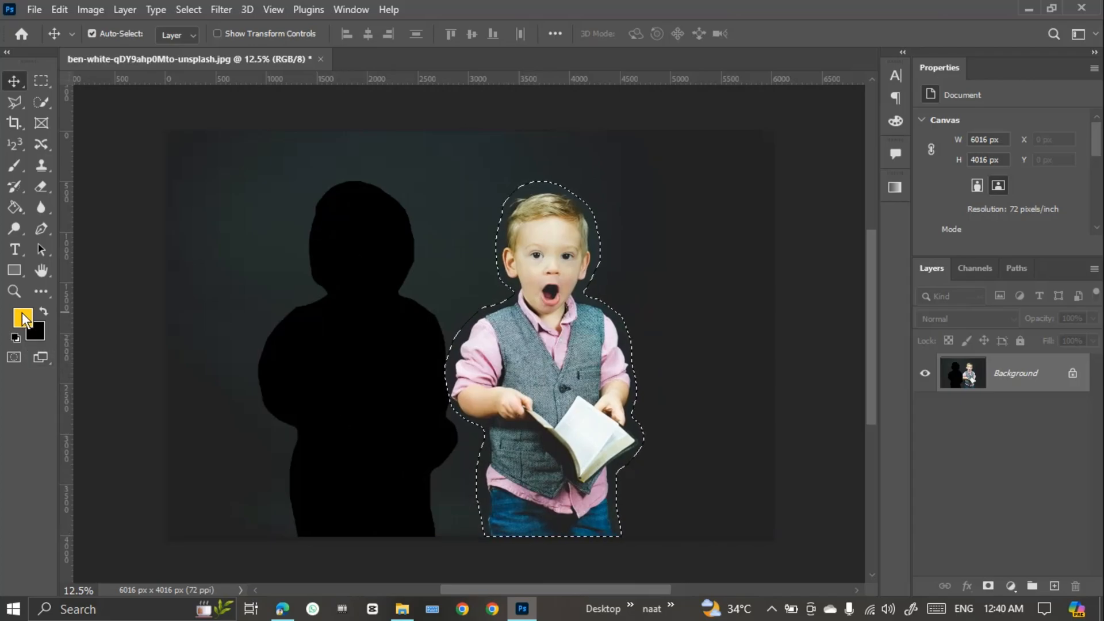
left_click(42, 313)
key("ctrl+z")
left_click_drag(363, 428, 569, 418)
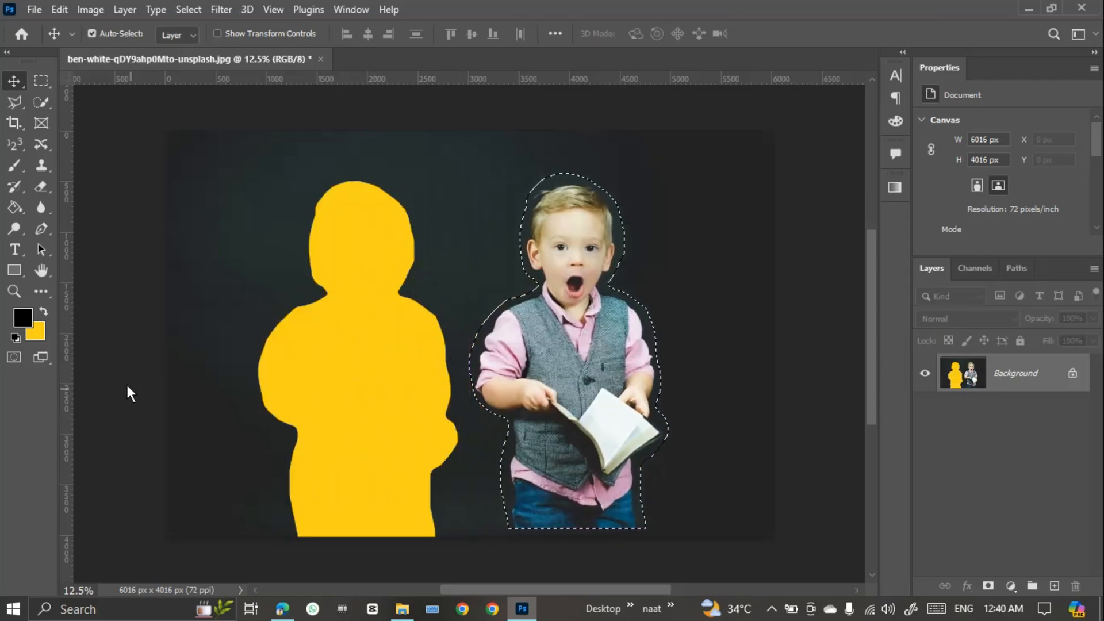
key("ctrl+z")
left_click(44, 311)
left_click_drag(352, 404, 536, 407)
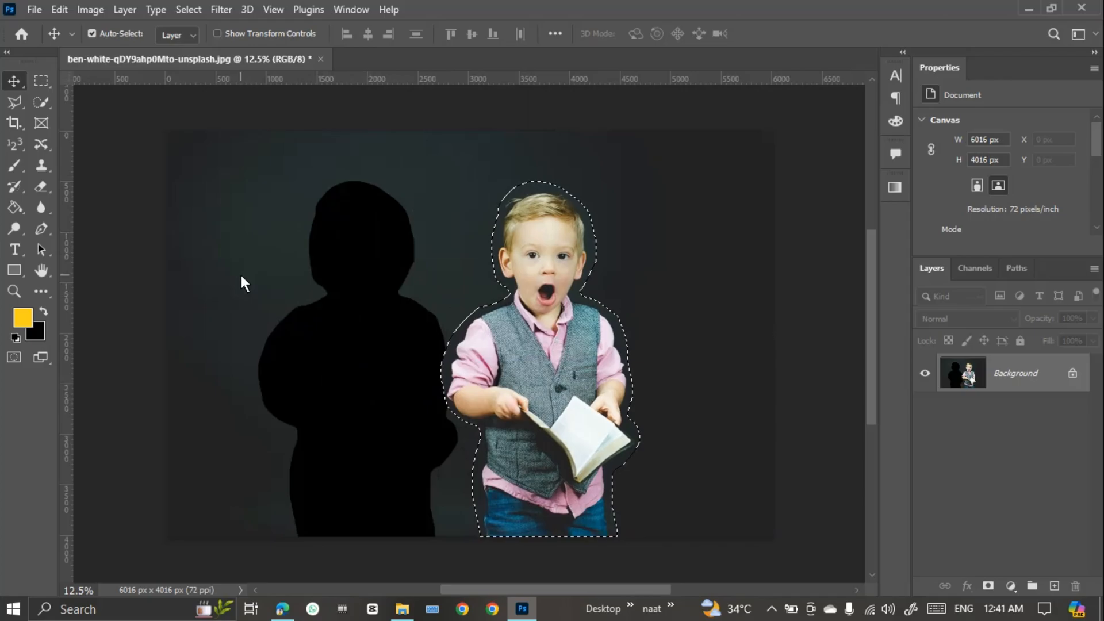
key("ctrl+z")
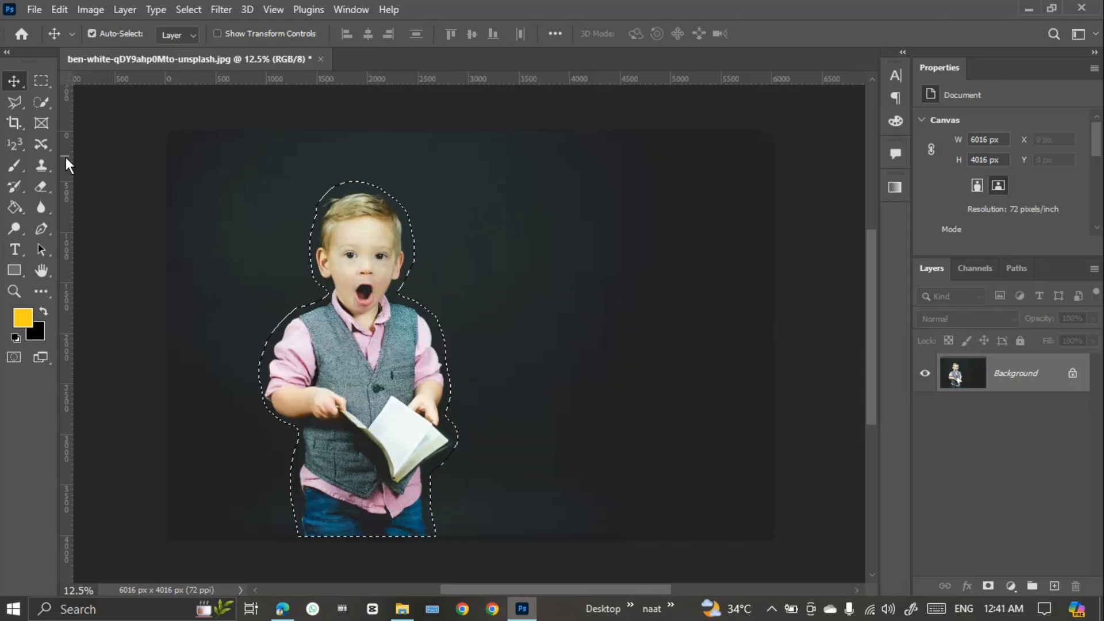
Try a content-aware move of the boy just right of his original position, inspect the blend, and undo it
left_click(42, 143)
left_click_drag(325, 363, 501, 361)
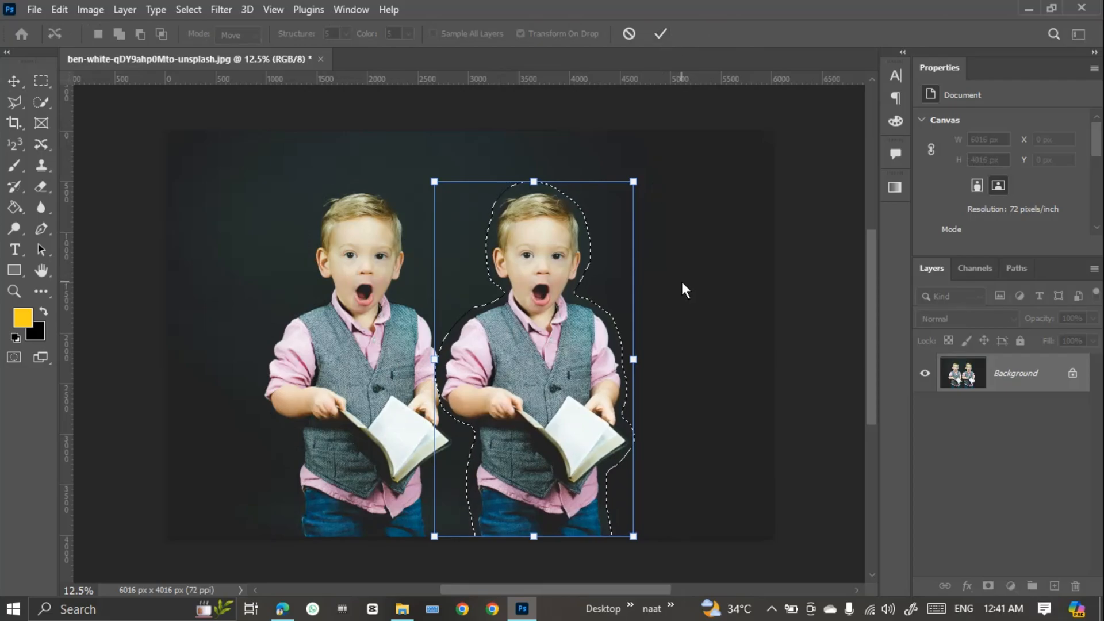
left_click(665, 38)
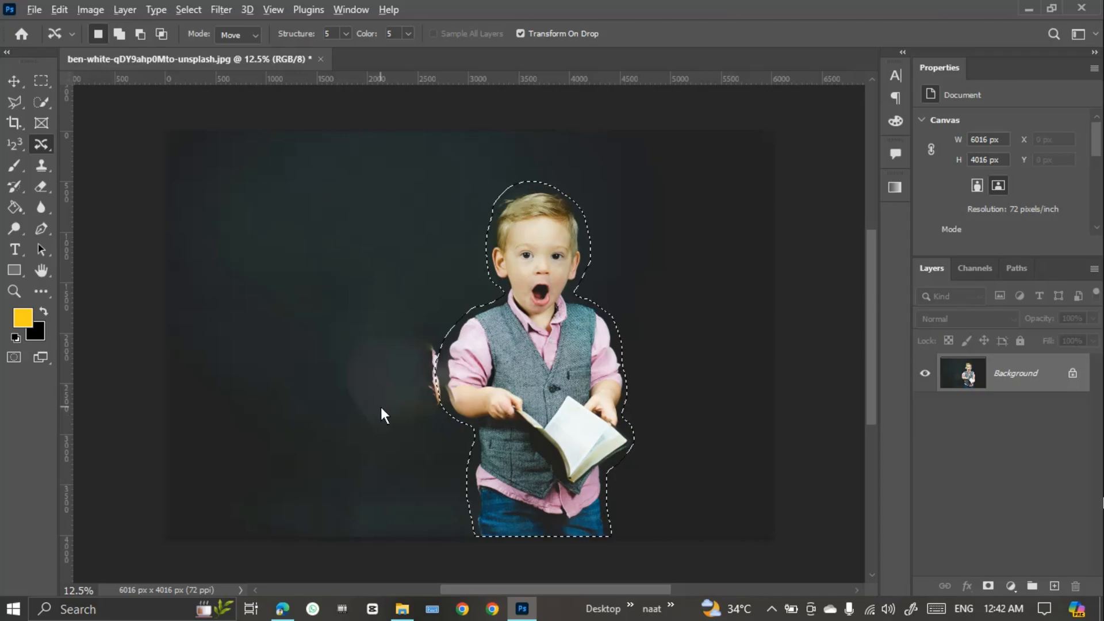
scroll(379, 405, "up", 3, "alt")
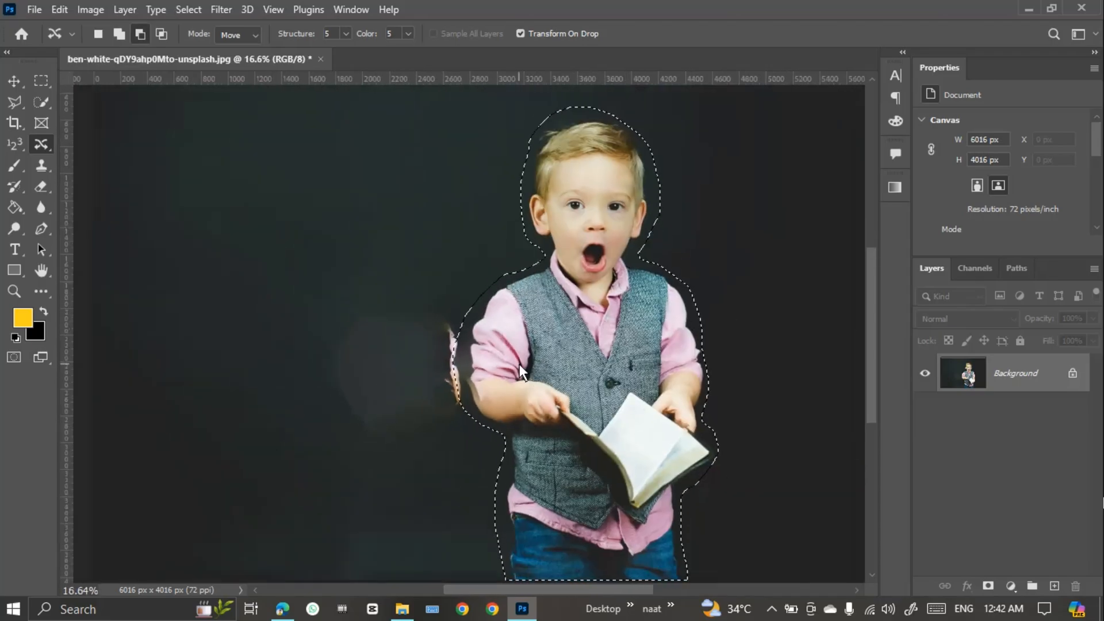
scroll(437, 357, "down", 2, "alt")
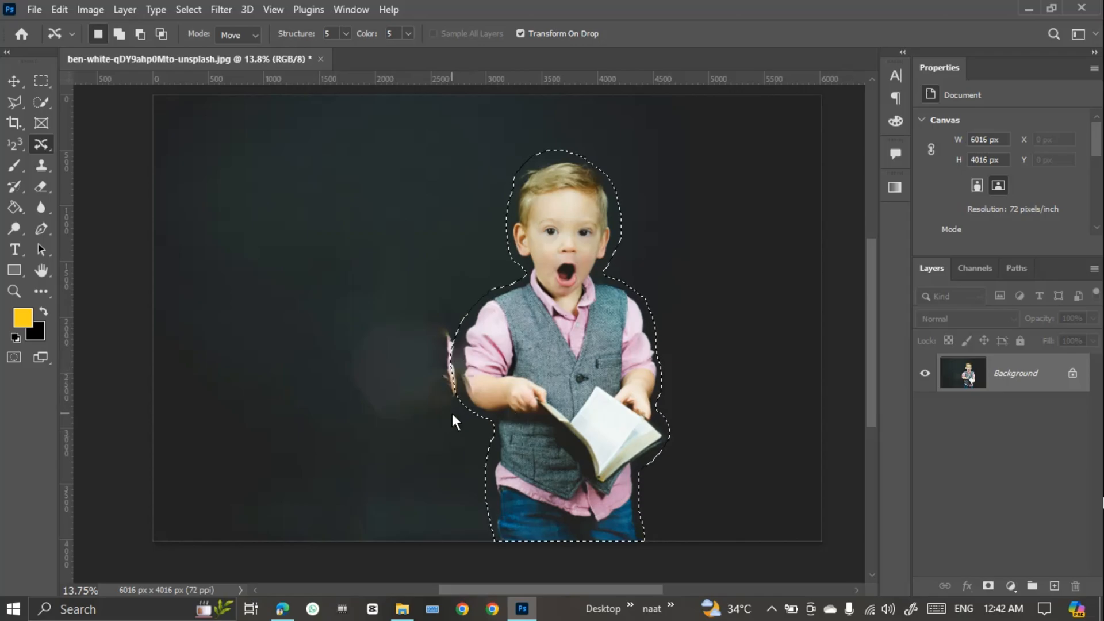
key("ctrl+z")
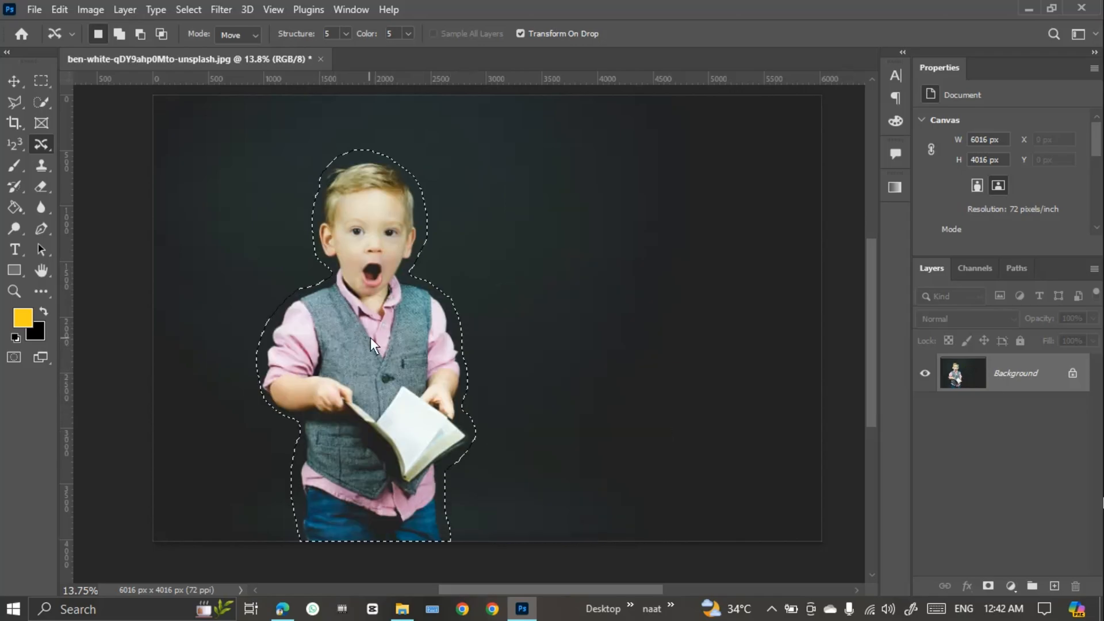
Content-aware move the boy into the right half of the photo, fully clear of his original position, and deselect him
left_click_drag(328, 352, 569, 342)
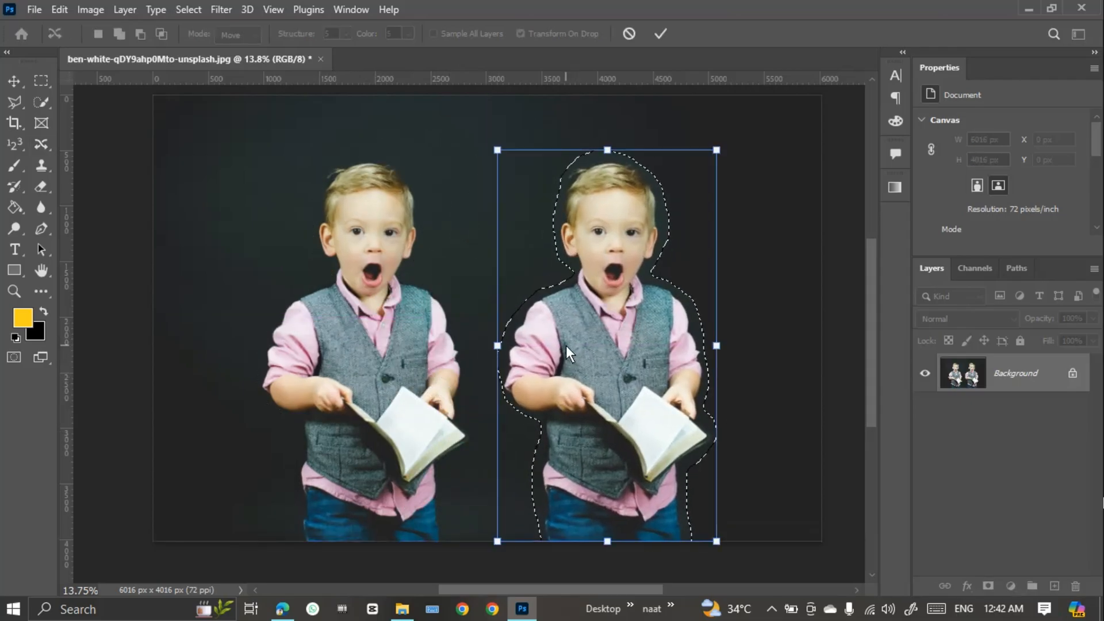
left_click(662, 31)
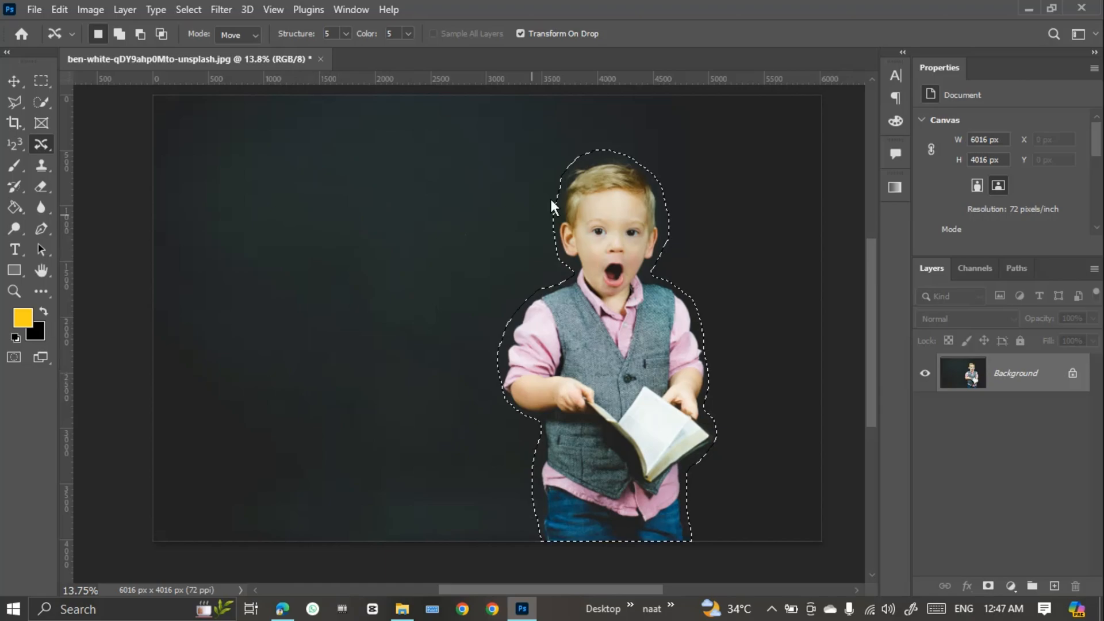
key("ctrl+d")
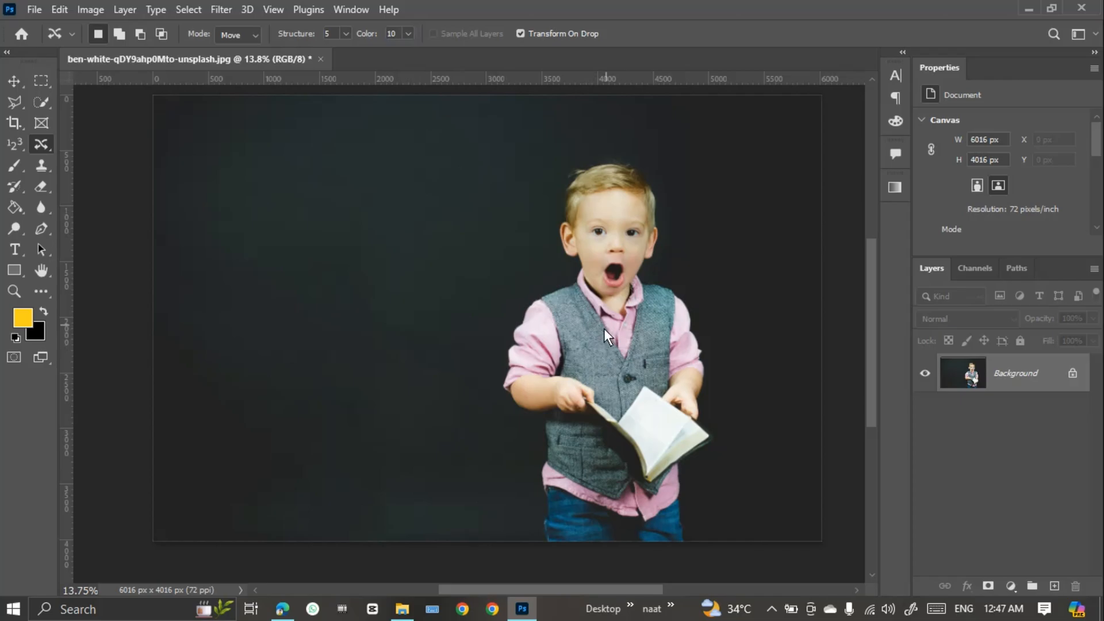
Restore the selection and try a content-aware move of the boy back to the left half of the photo
key("ctrl+z")
left_click_drag(642, 394, 396, 392)
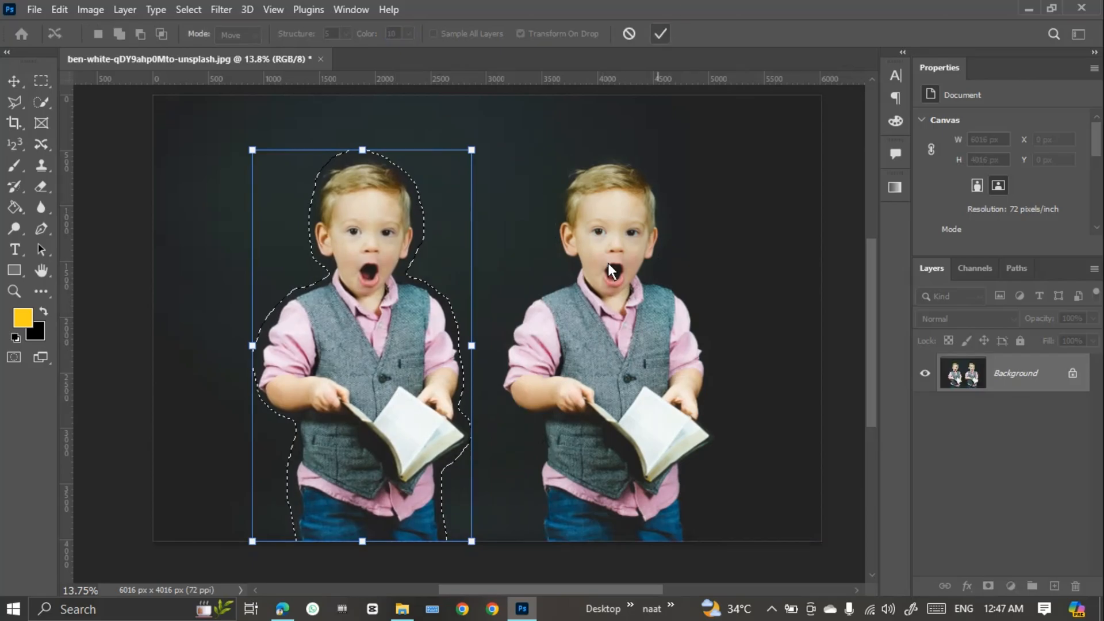
key("Return")
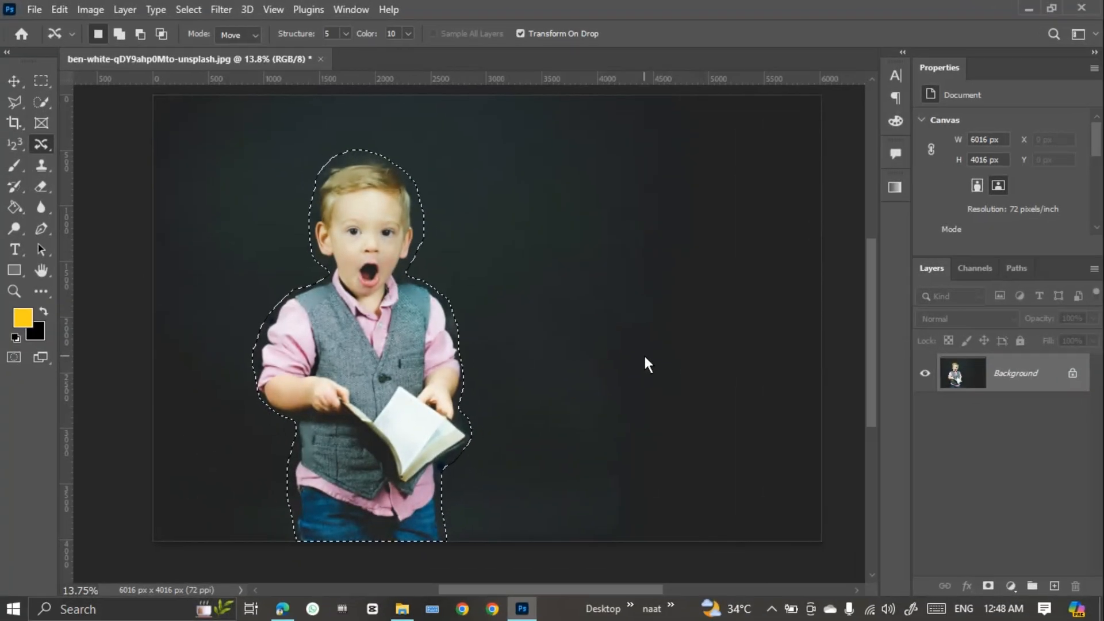
key("ctrl+d")
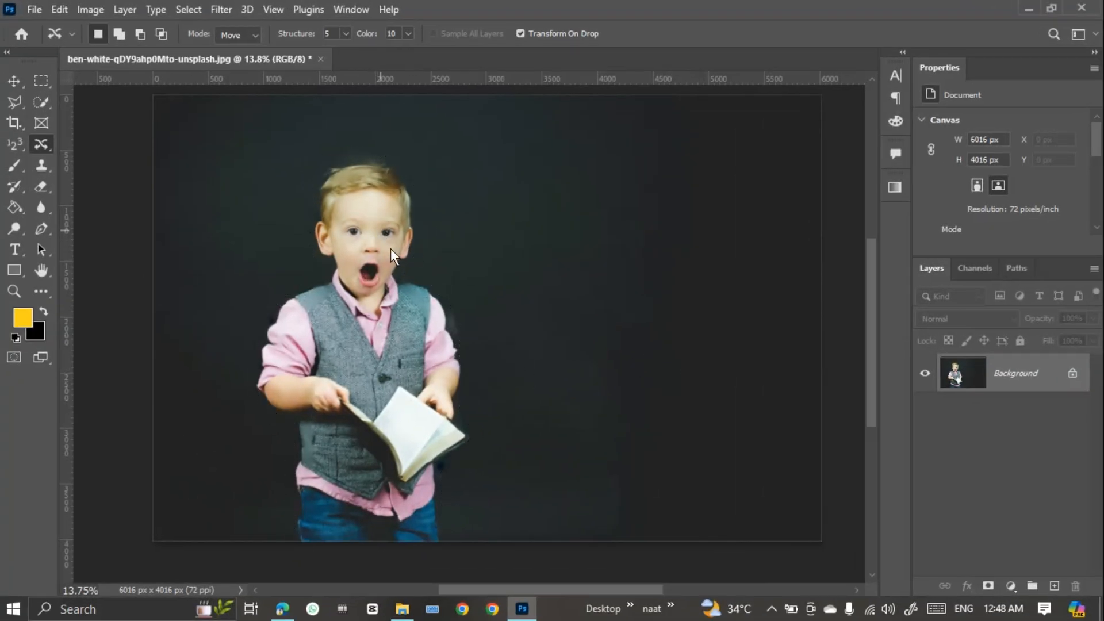
scroll(466, 364, "up", 3)
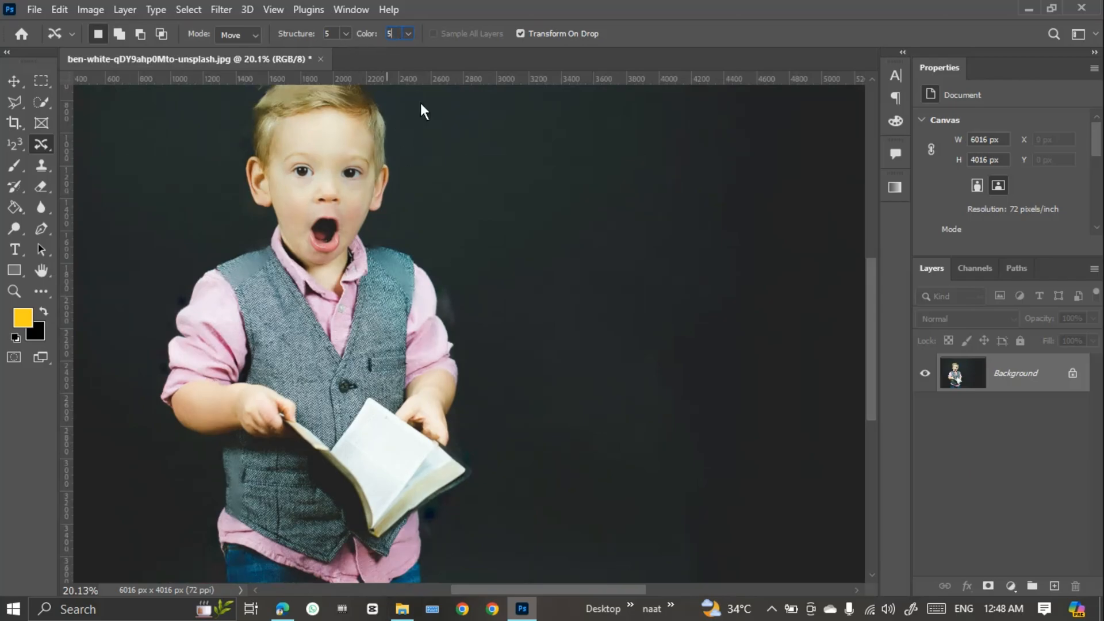
Set the Content-Aware Move colour adaptation to 10 and clear the selection around the boy
key("Return")
type("10")
key("Return")
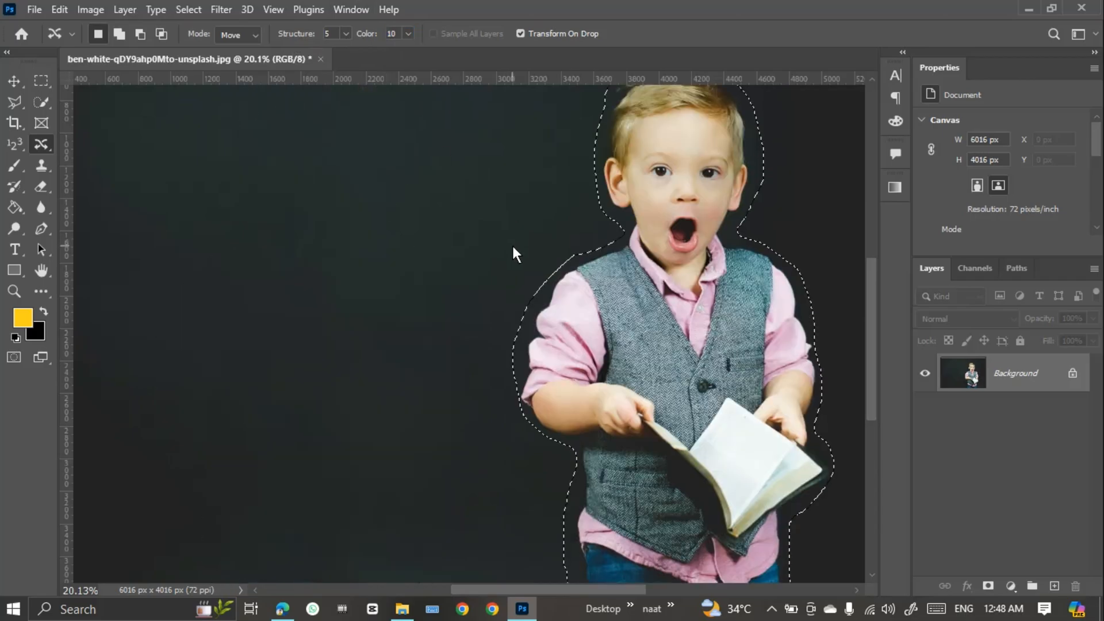
scroll(466, 323, "down", 2)
key("ctrl+d")
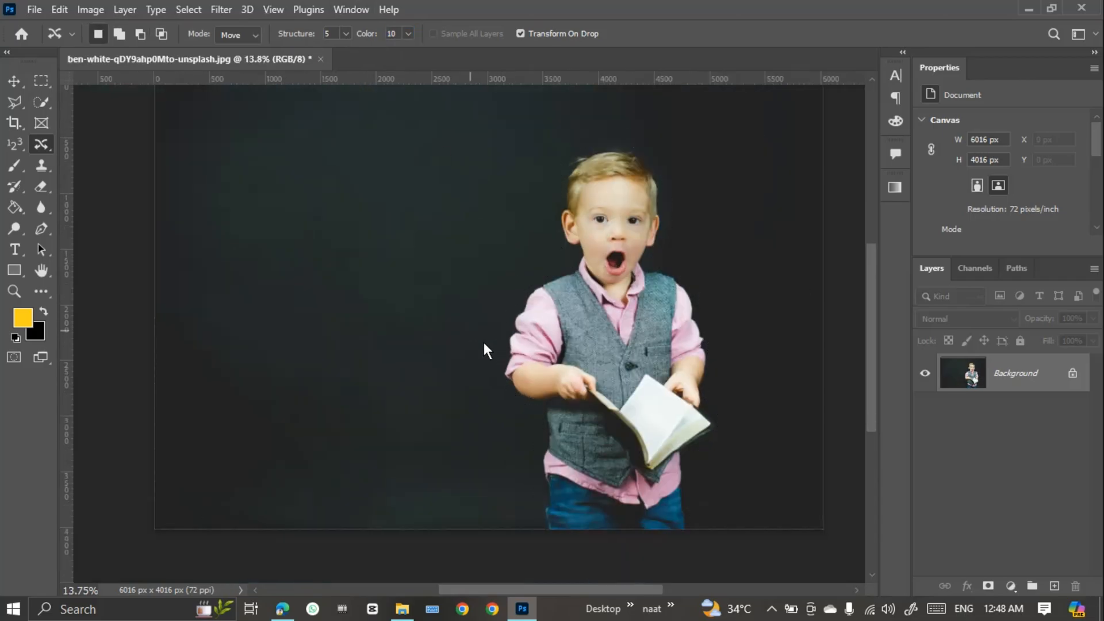
Examine the moved boy's edges and the surrounding background up close
scroll(702, 309, "up", 2)
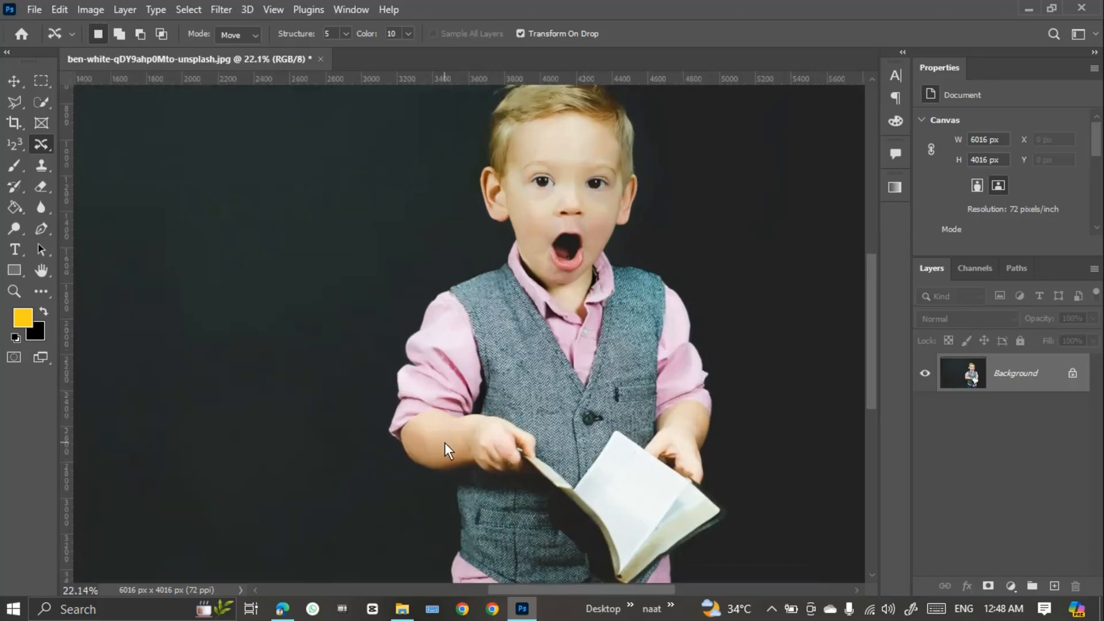
scroll(437, 415, "down", 3)
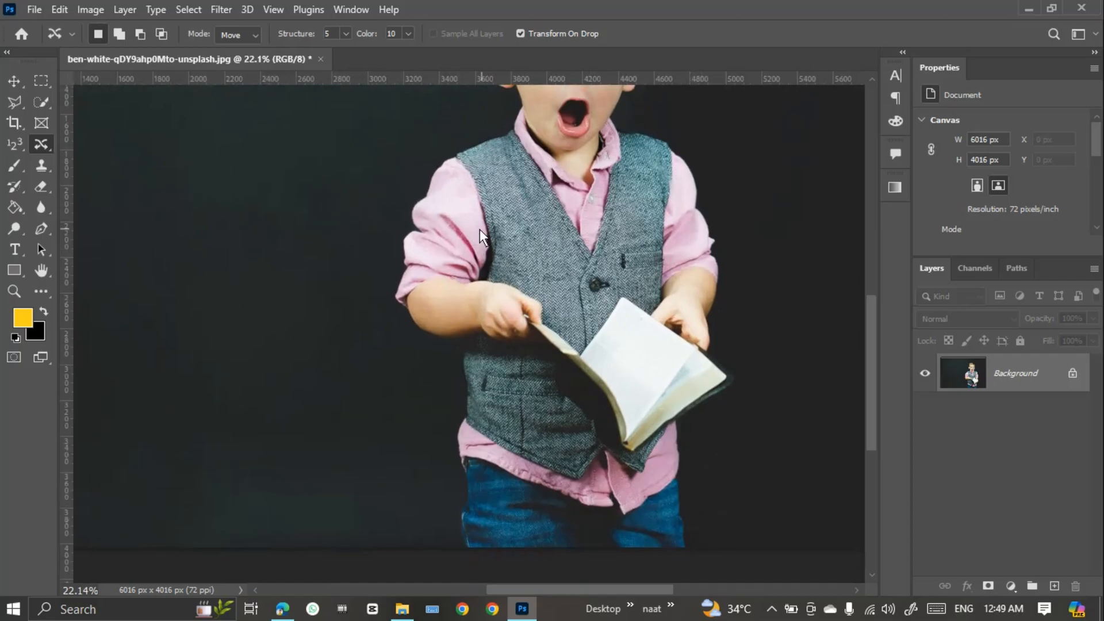
scroll(451, 391, "up", 3)
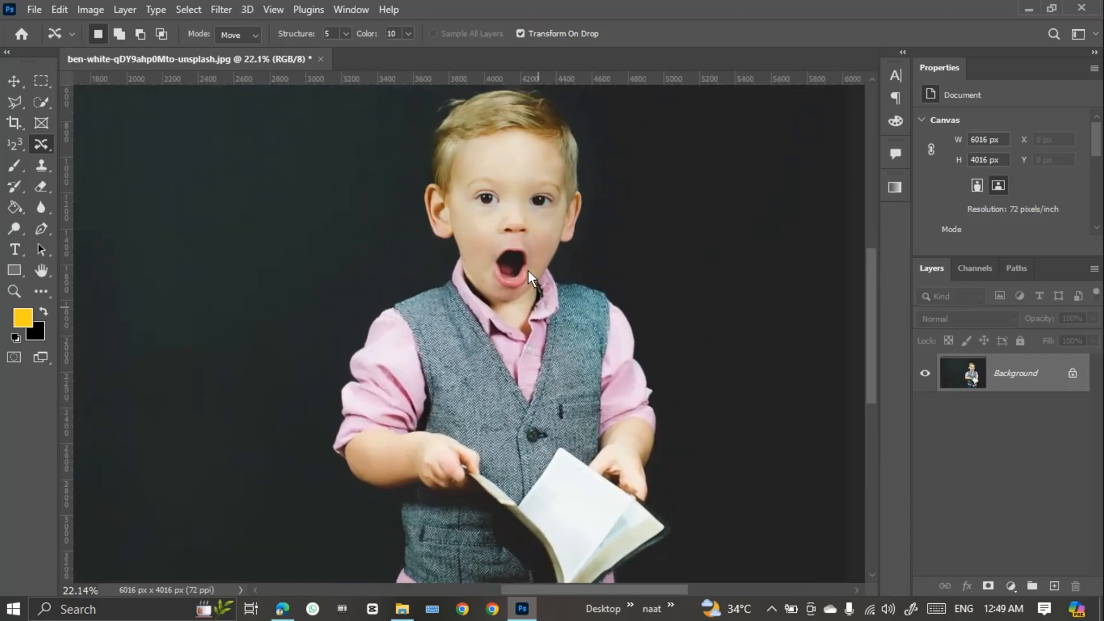
scroll(535, 183, "up", 1)
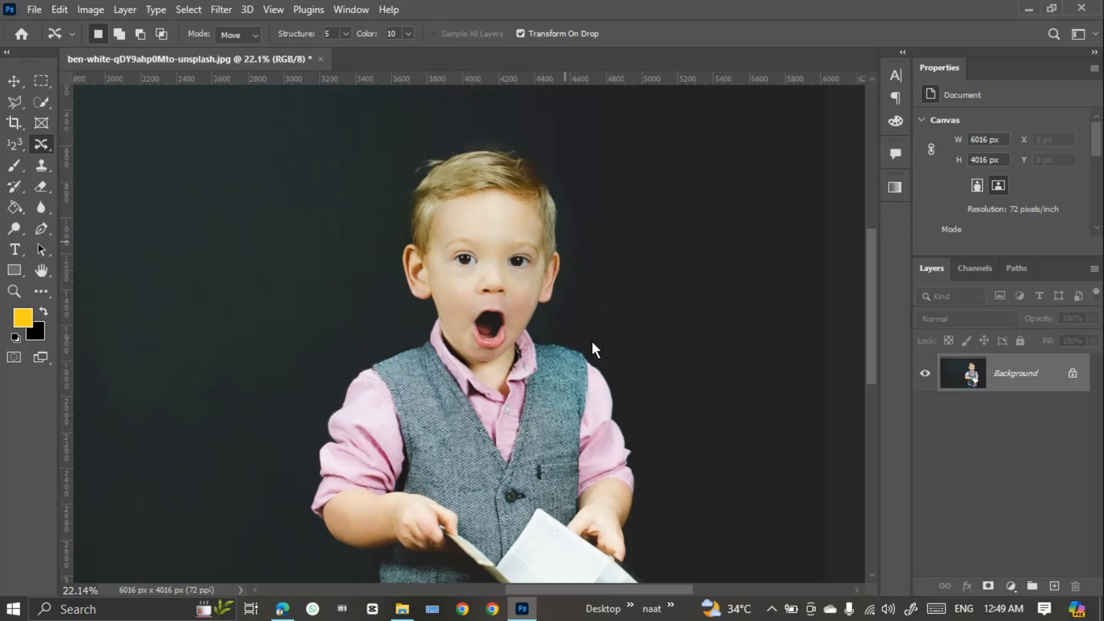
Try a content-aware move of the selected boy into the left half of the photo with Transform On Drop turned off
scroll(477, 422, "down", 3)
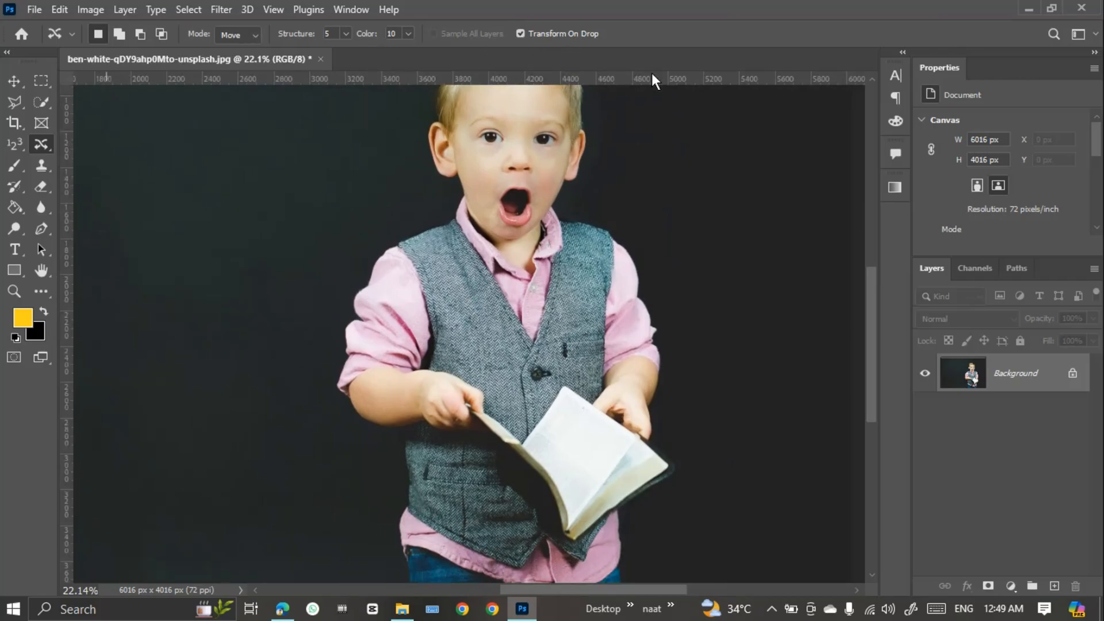
scroll(549, 210, "down", 2)
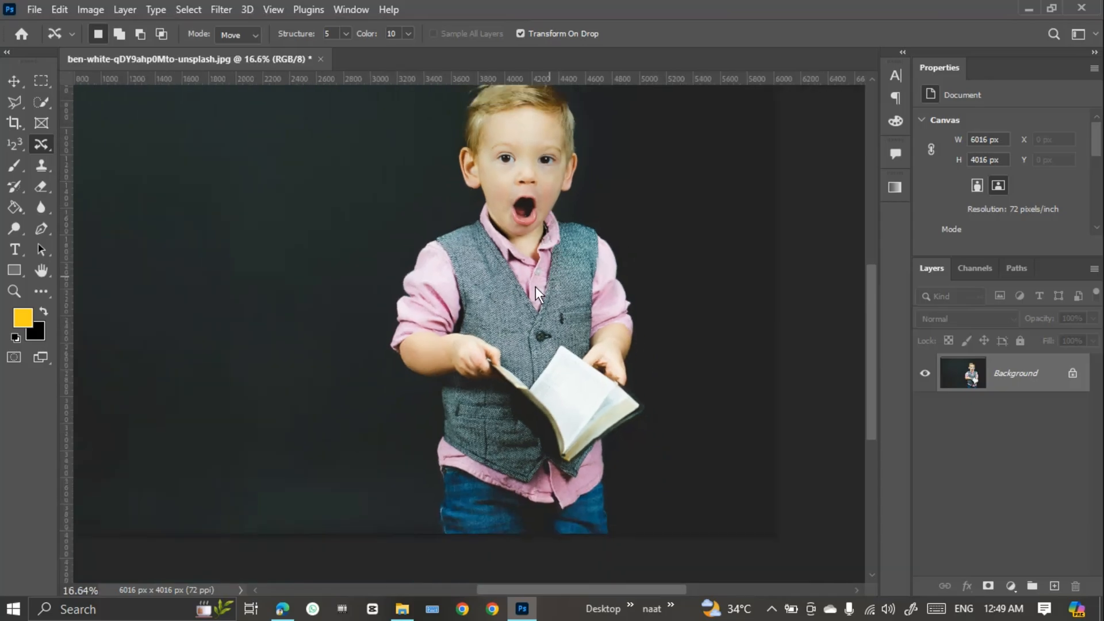
left_click_drag(556, 270, 540, 281)
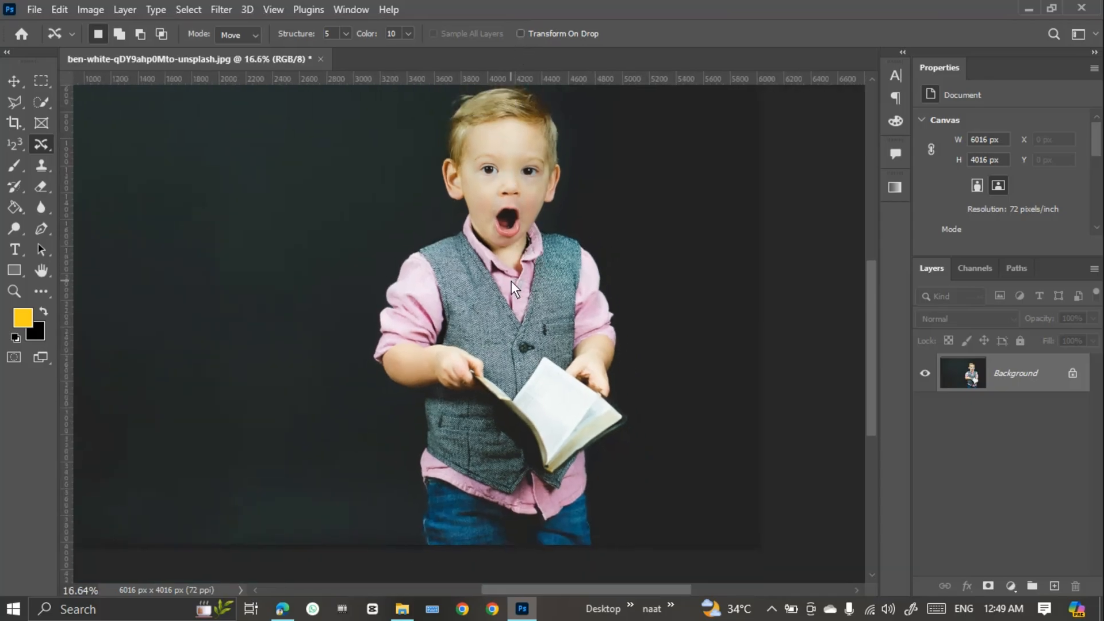
left_click_drag(507, 340, 637, 307)
scroll(631, 314, "down", 3)
left_click_drag(636, 349, 386, 348)
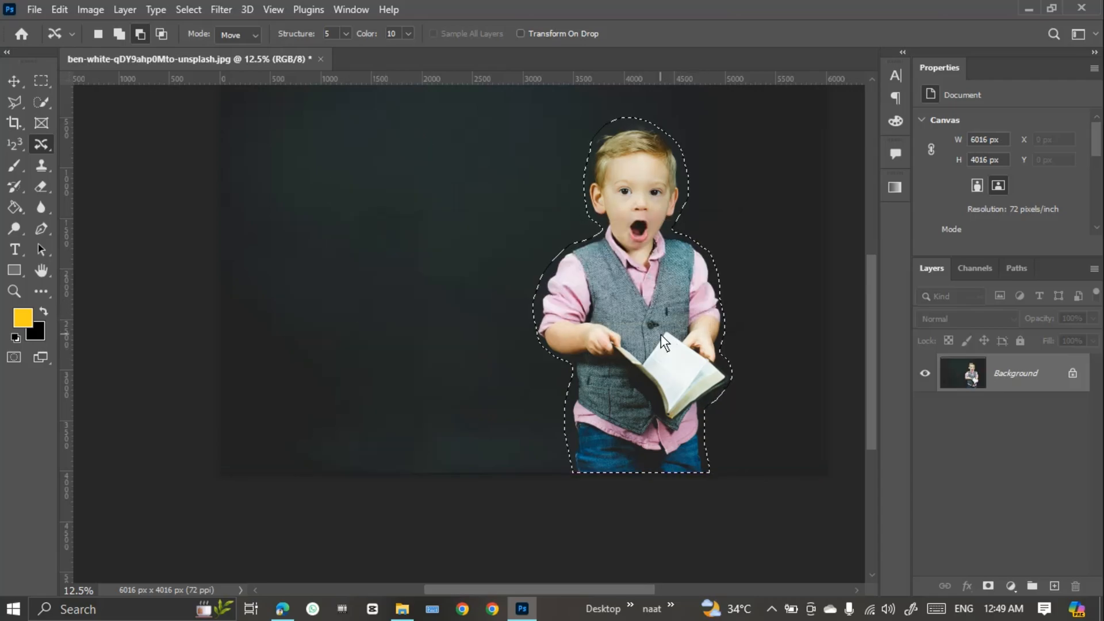
Set the Content-Aware Move colour adaptation to 5 and switch the tool's mode to Extend
left_click(391, 33)
type("5")
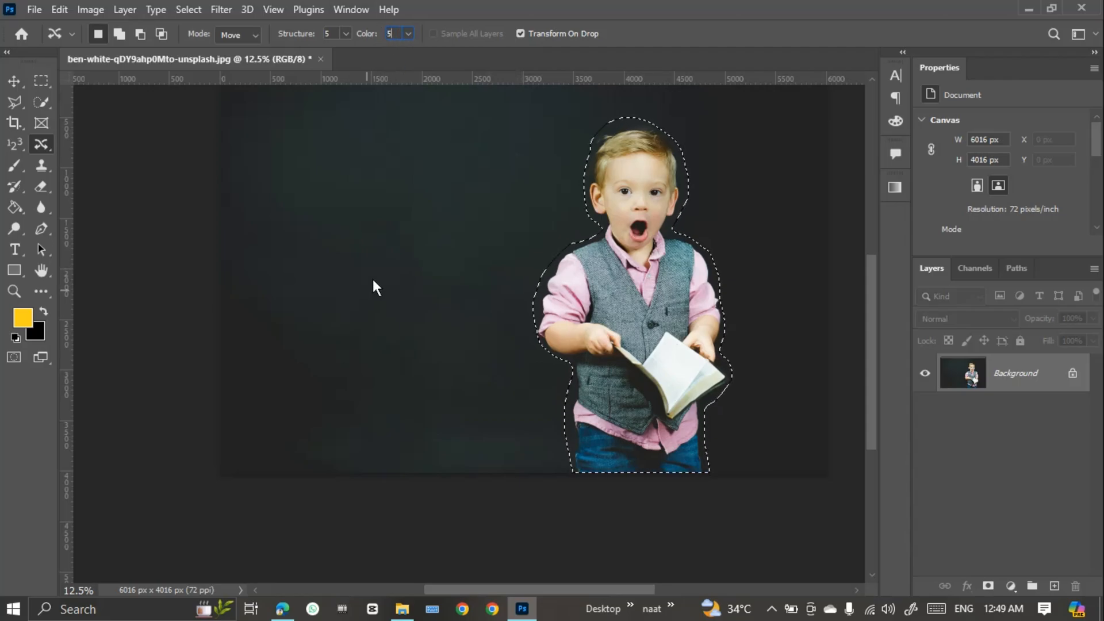
left_click(241, 34)
left_click(241, 65)
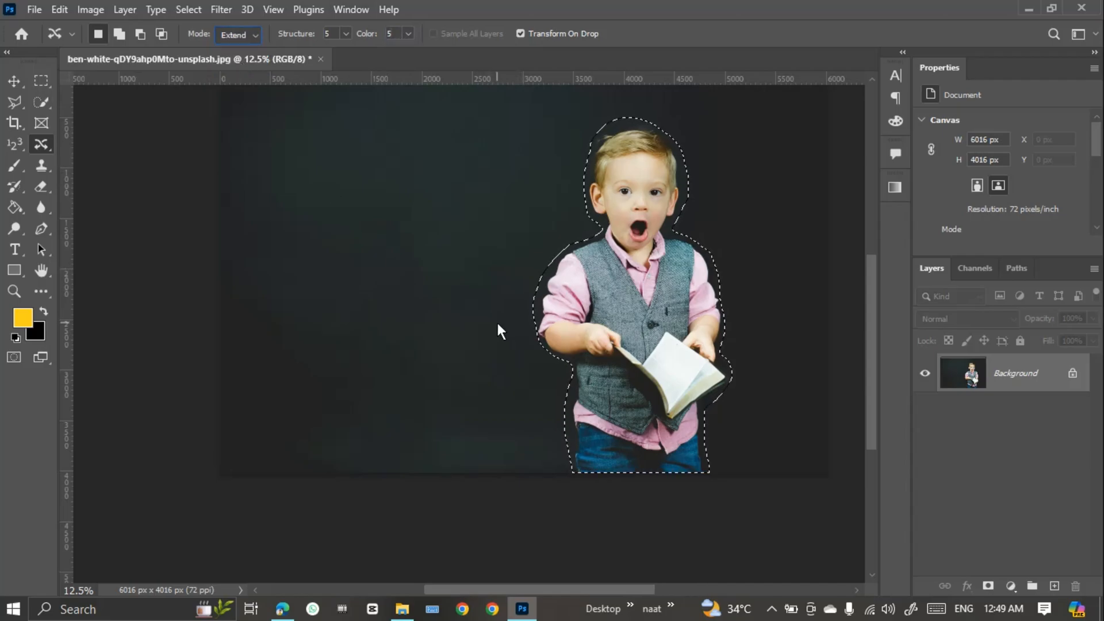
left_click(35, 10)
left_click(374, 172)
left_click(35, 10)
left_click(41, 26)
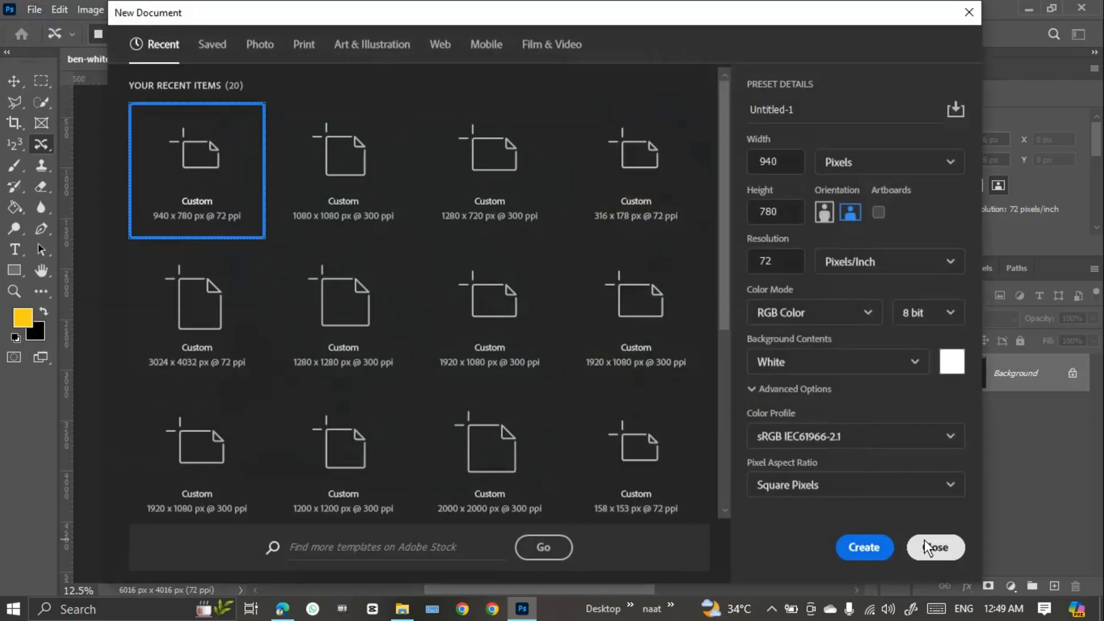
left_click(931, 546)
Open the photo of the lone tree in a grassy field from the Downloads folder
left_click(23, 10)
left_click(34, 39)
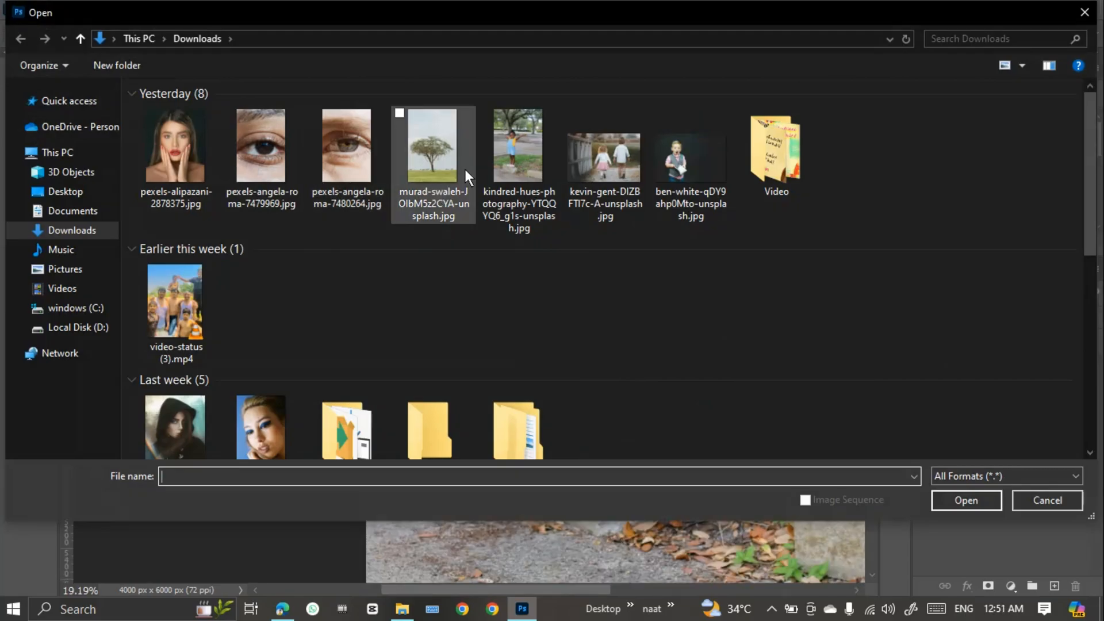
left_click(427, 166)
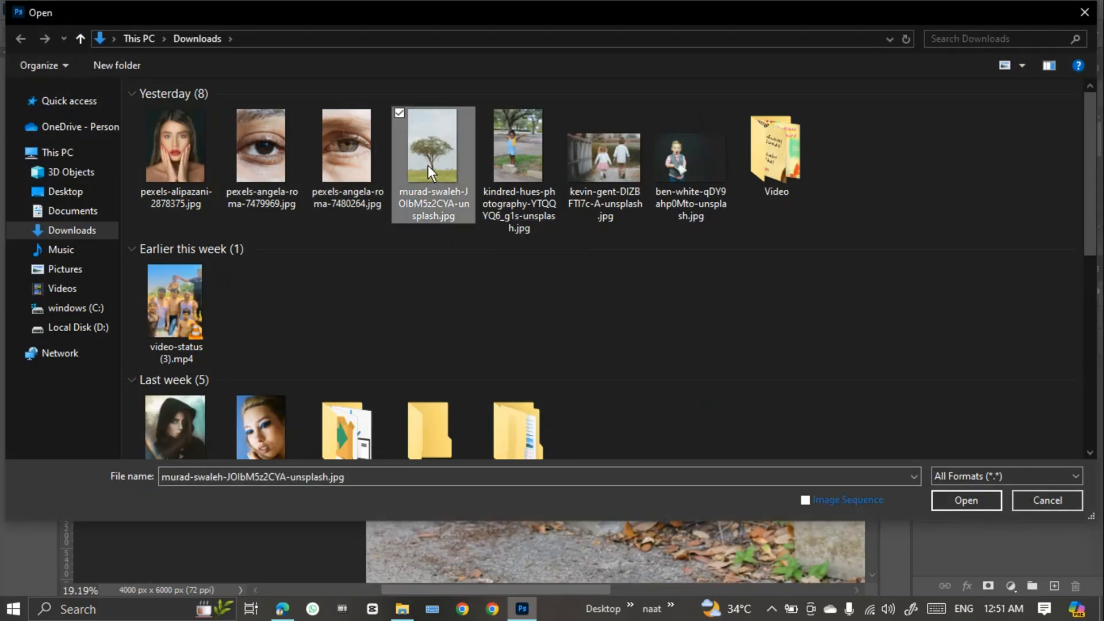
double_click(427, 165)
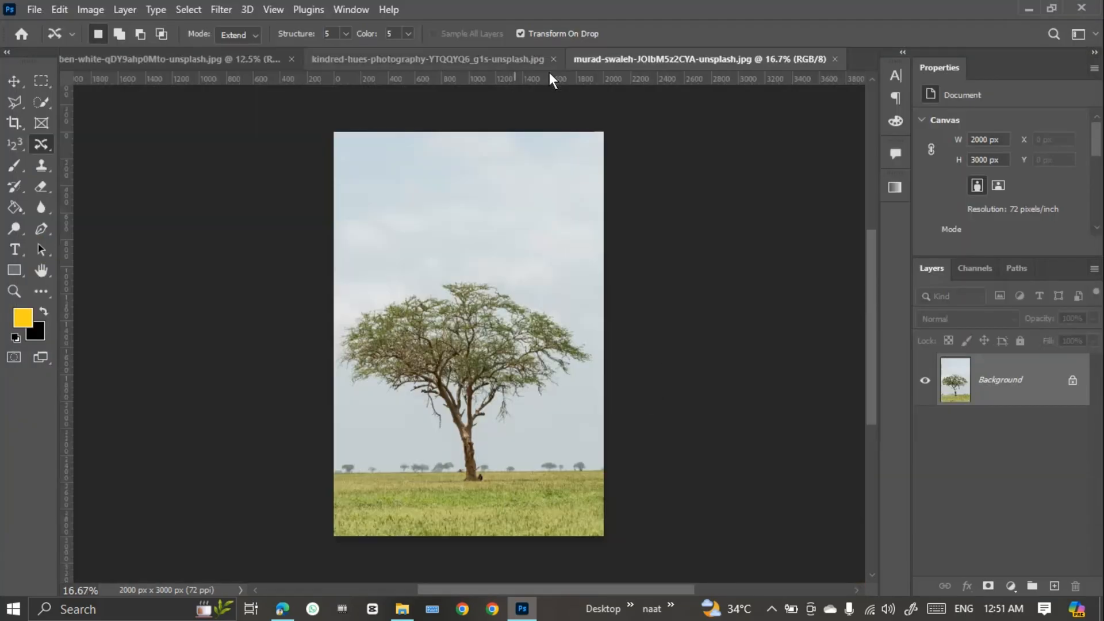
Draw a loose freehand selection around the tree's canopy and trunk, closing it across the trunk just above the horizon
scroll(594, 363, "up", 3)
scroll(575, 333, "down", 2)
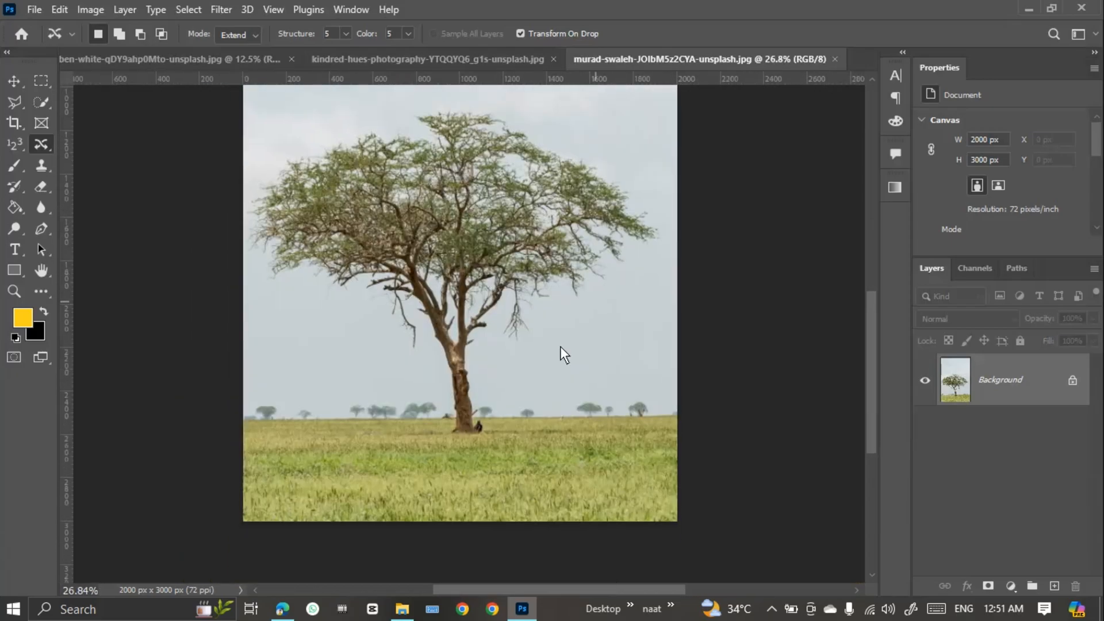
scroll(533, 363, "up", 4)
scroll(674, 275, "down", 4)
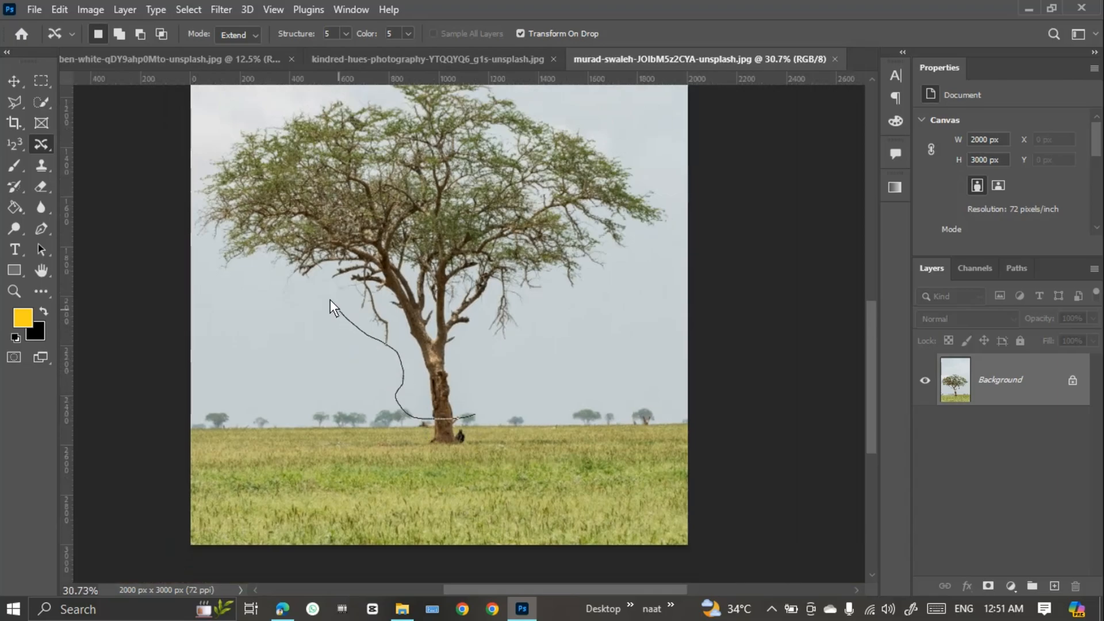
mouse_move(230, 270)
left_mouse_down()
mouse_move(179, 233)
mouse_move(195, 148)
left_mouse_up()
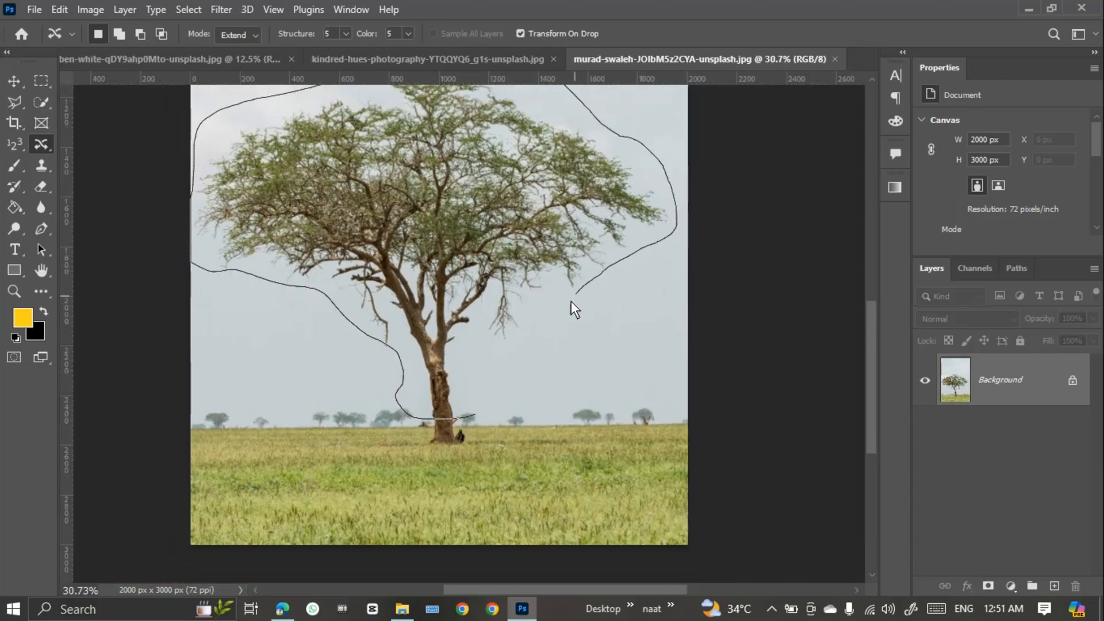
left_click_drag(458, 384, 467, 419)
left_click_drag(456, 280, 430, 418)
Subtract the area over the small distant tree right of the trunk's base from the selection
scroll(430, 417, "up", 10)
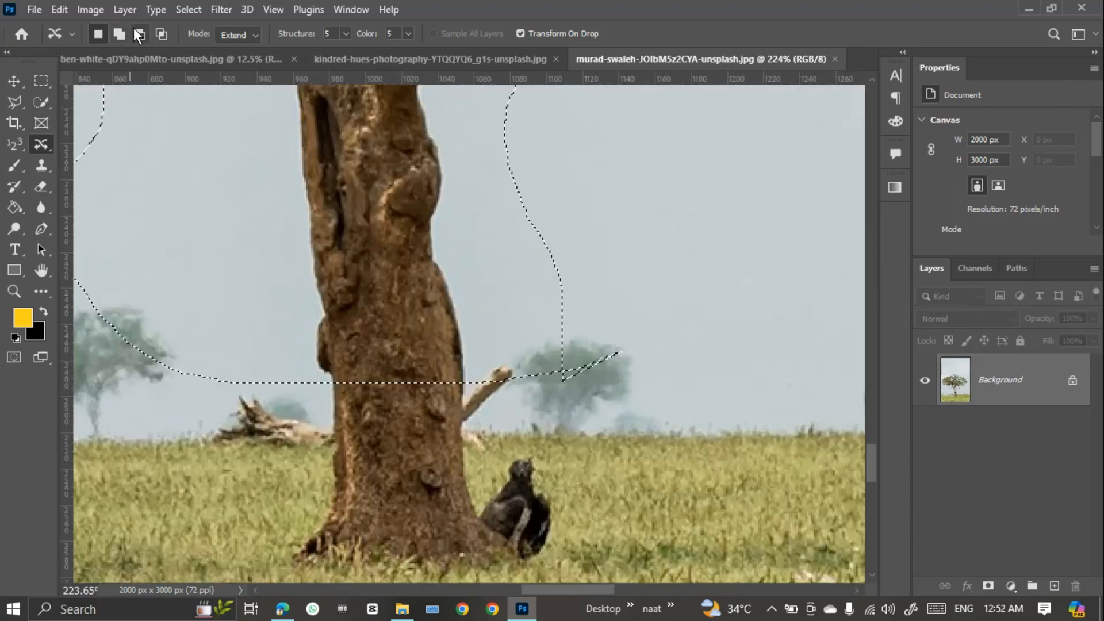
left_click_drag(601, 318, 533, 339)
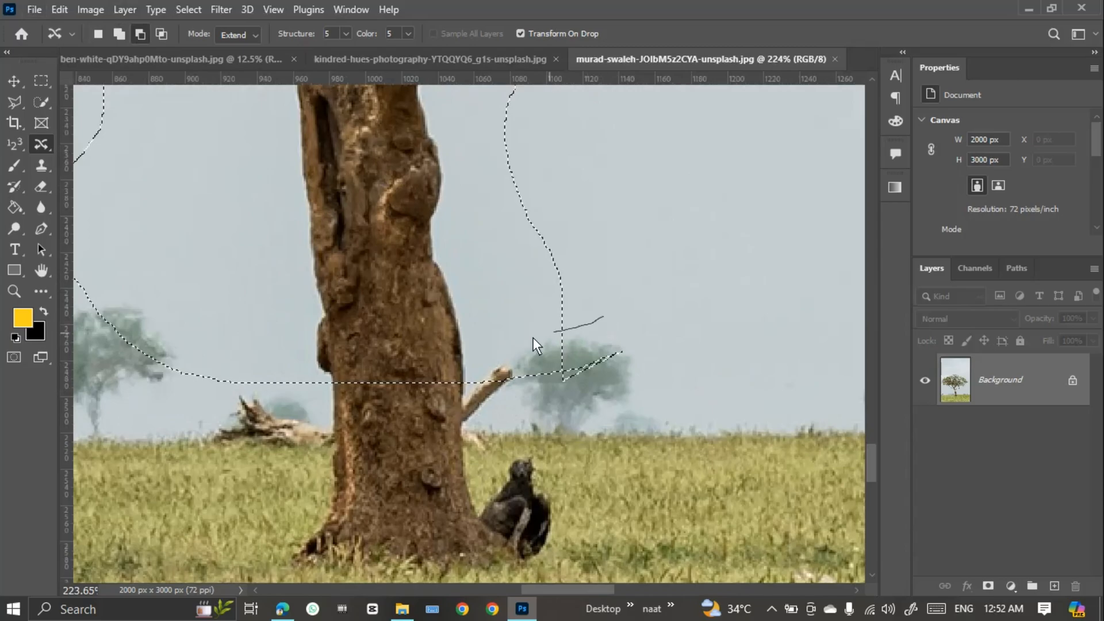
left_click_drag(479, 396, 469, 404)
left_click_drag(581, 335, 529, 350)
mouse_move(603, 418)
left_mouse_down()
mouse_move(645, 362)
mouse_move(593, 334)
mouse_move(565, 337)
left_mouse_up()
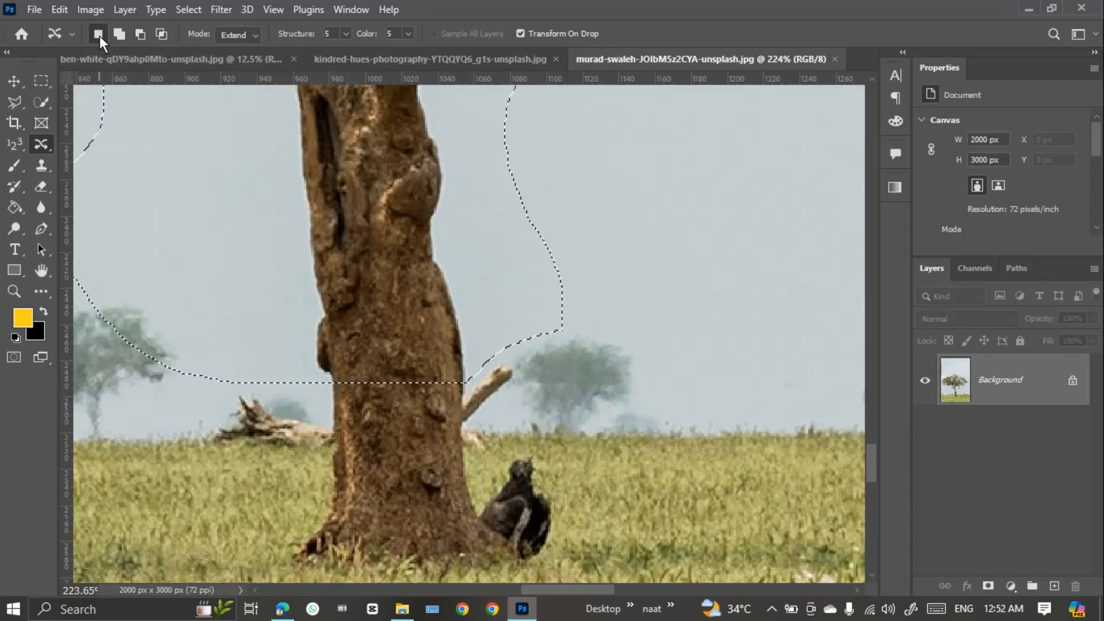
Subtract the excess sky and distant trees left of the trunk so the selection narrows around it, and restore new-selection mode
scroll(257, 332, "down", 5)
scroll(257, 332, "down", 3)
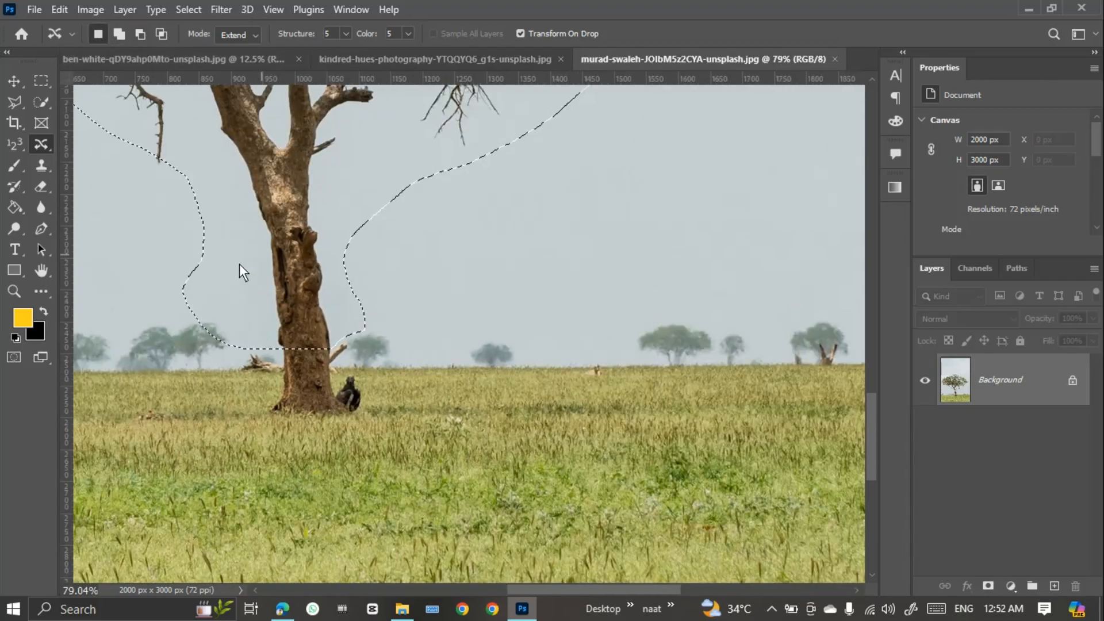
key("alt")
left_click_drag(206, 269, 219, 295)
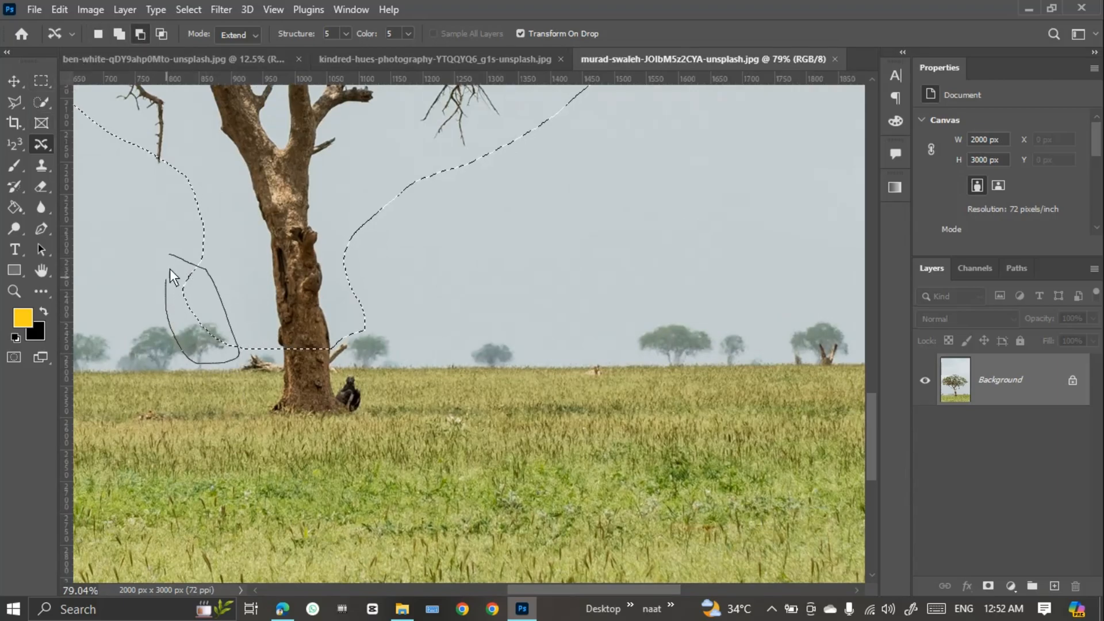
left_click_drag(172, 250, 206, 265)
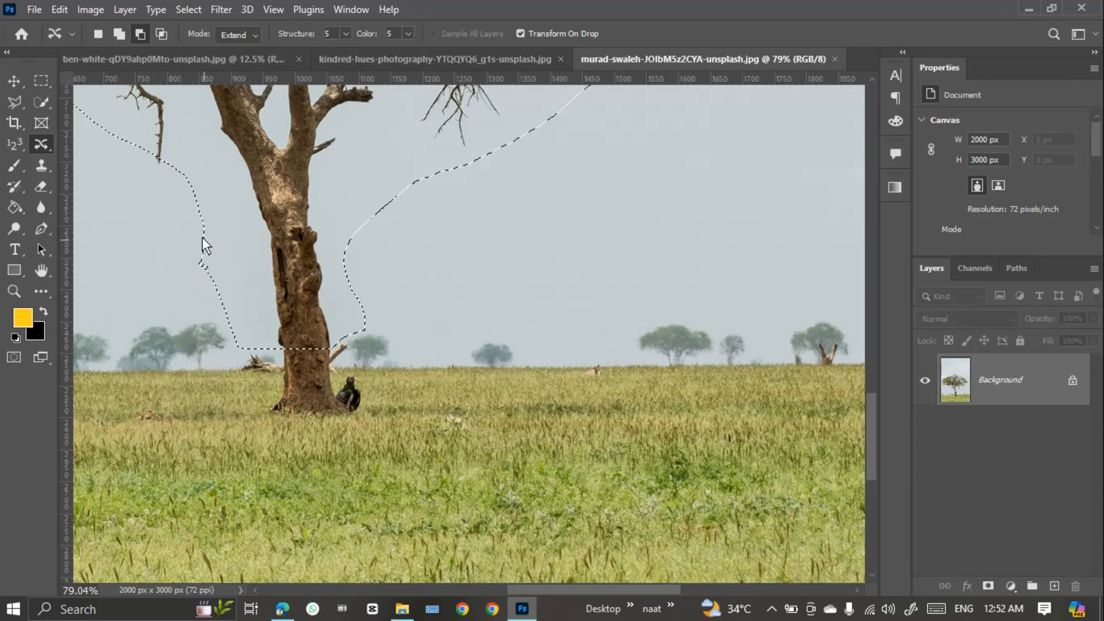
left_click_drag(189, 201, 225, 241)
left_click_drag(191, 199, 189, 199)
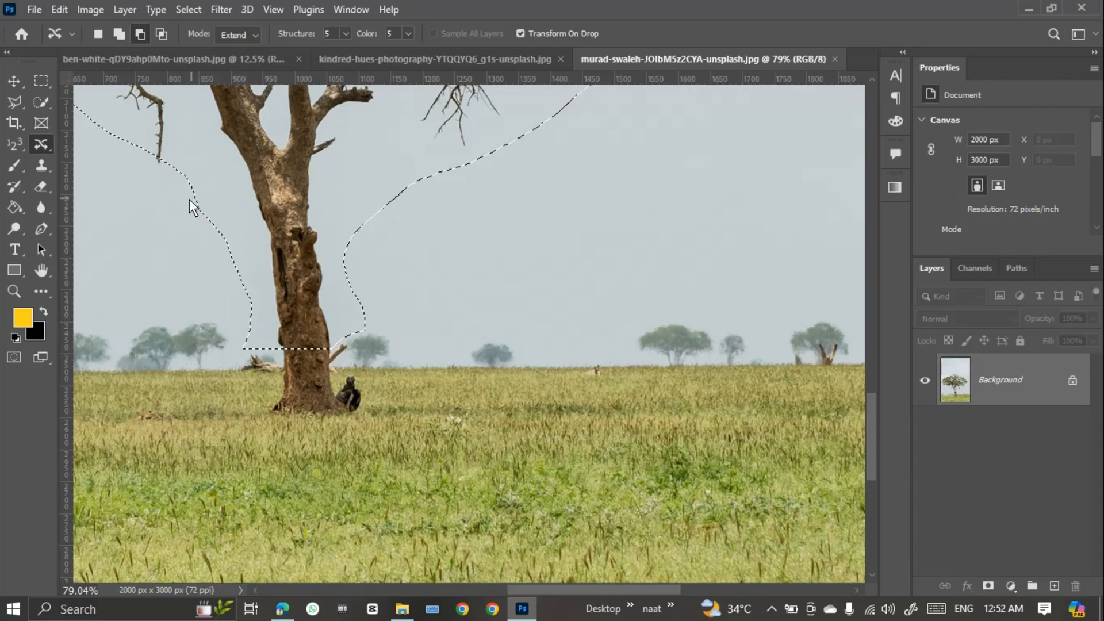
left_click(98, 33)
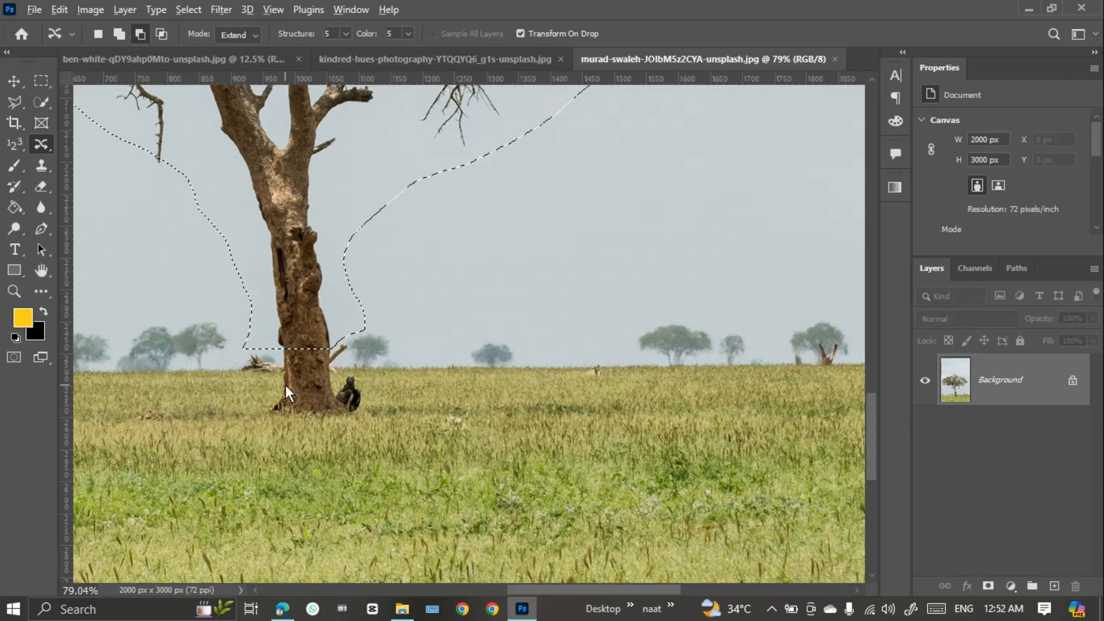
Extend the trunk by shifting the selected tree slightly upward, keeping the trunk aligned, and commit the transform
scroll(286, 385, "up", 1)
left_click_drag(287, 269, 279, 225)
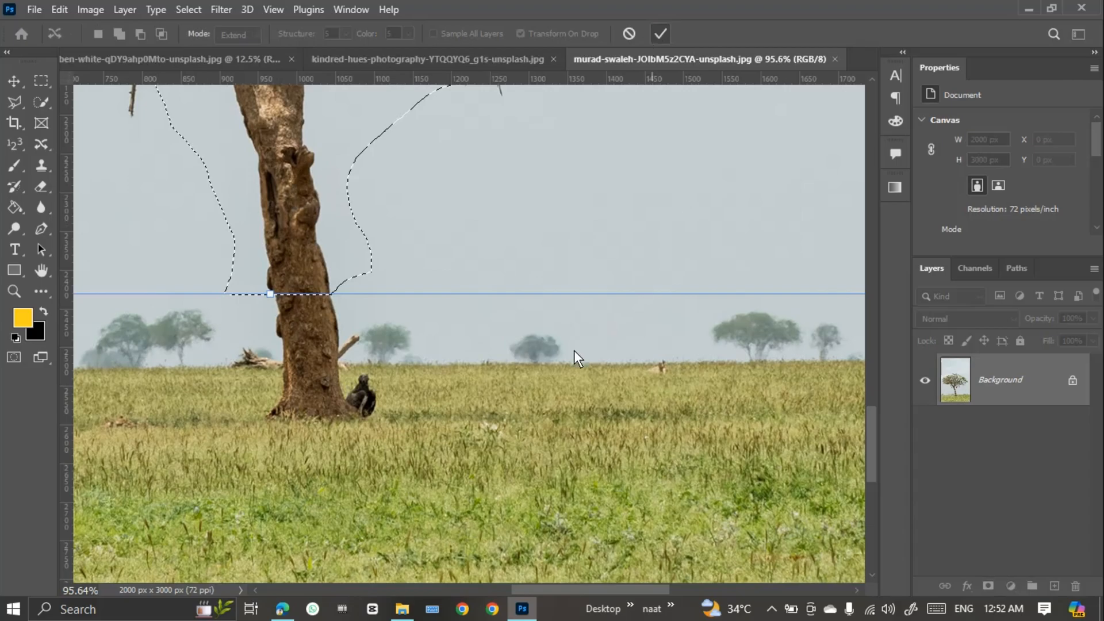
left_click(659, 34)
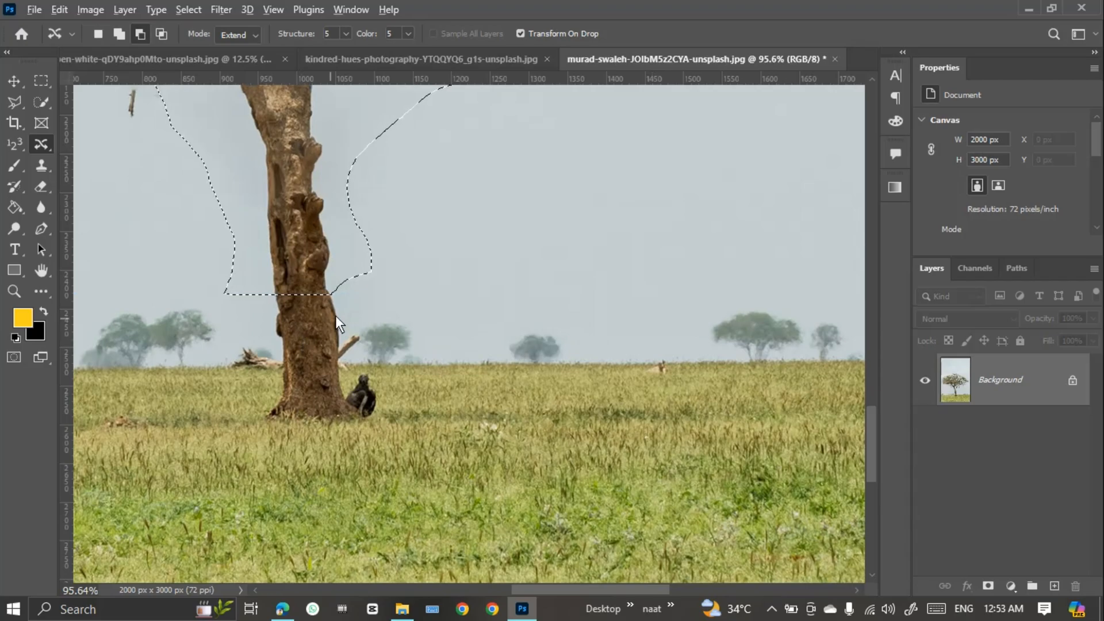
Extend the trunk a second time by shifting the selected tree further upward in line with its base, and commit the transform
scroll(345, 309, "down", 5)
left_click_drag(442, 401, 448, 416)
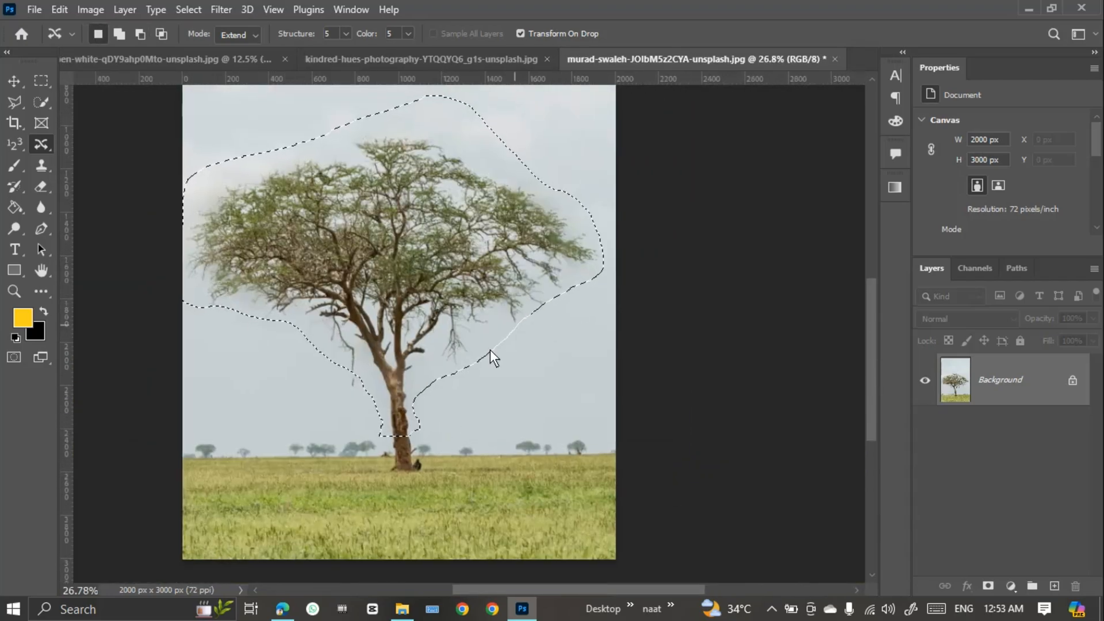
scroll(422, 428, "up", 6)
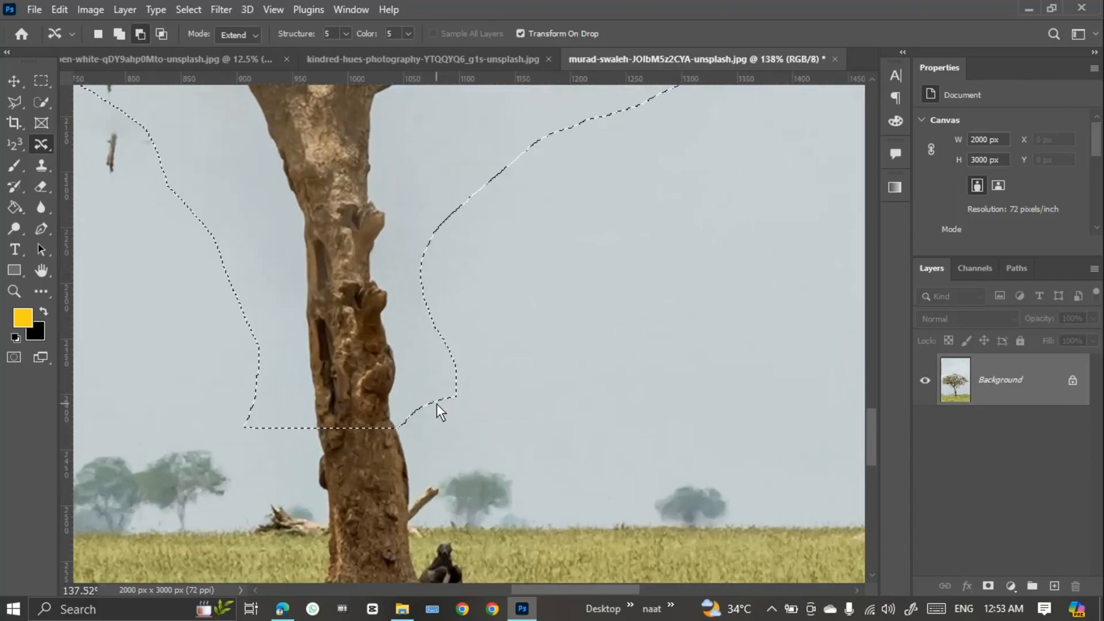
left_click_drag(363, 390, 357, 306)
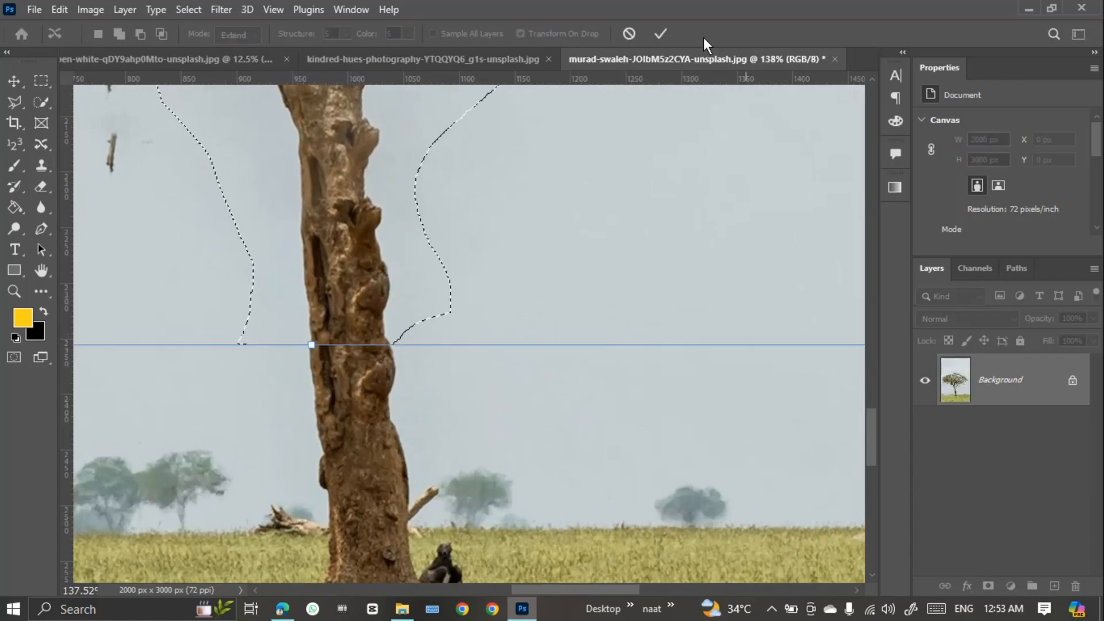
left_click(660, 34)
Examine the extended tree up close, checking the trunk joins, hanging branches, canopy edges and surrounding sky for blending artefacts
scroll(567, 266, "down", 5)
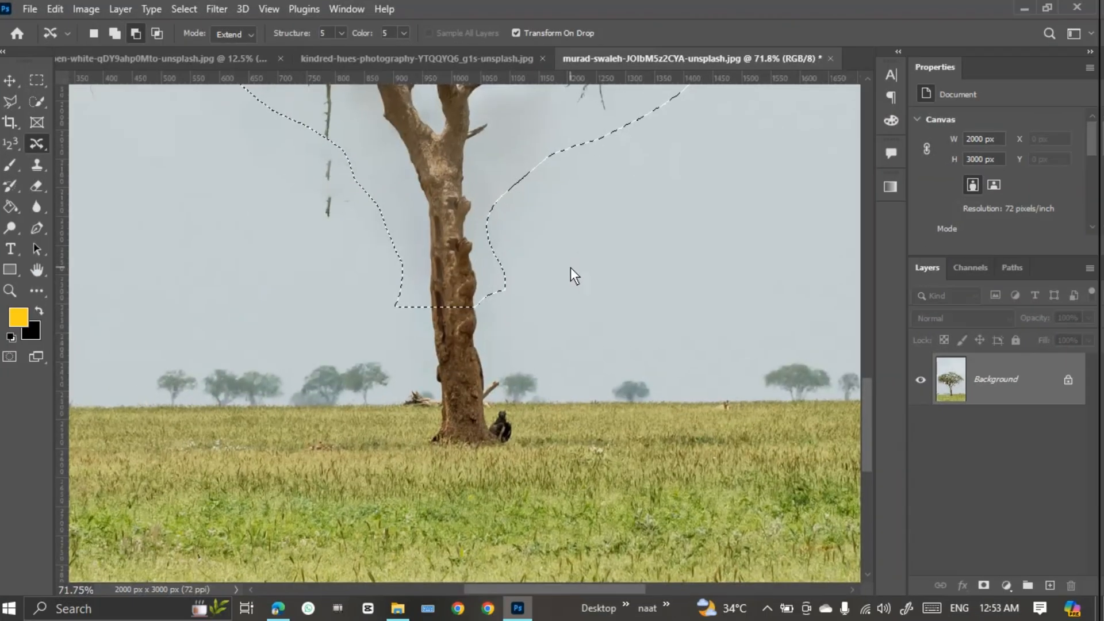
scroll(578, 460, "up", 2)
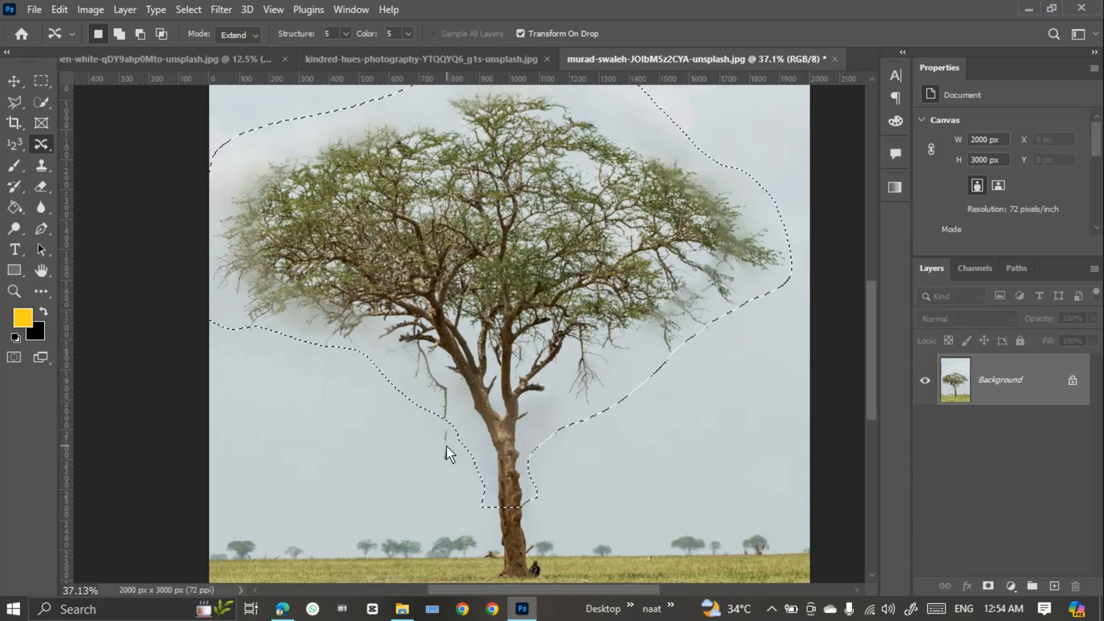
scroll(446, 446, "up", 3)
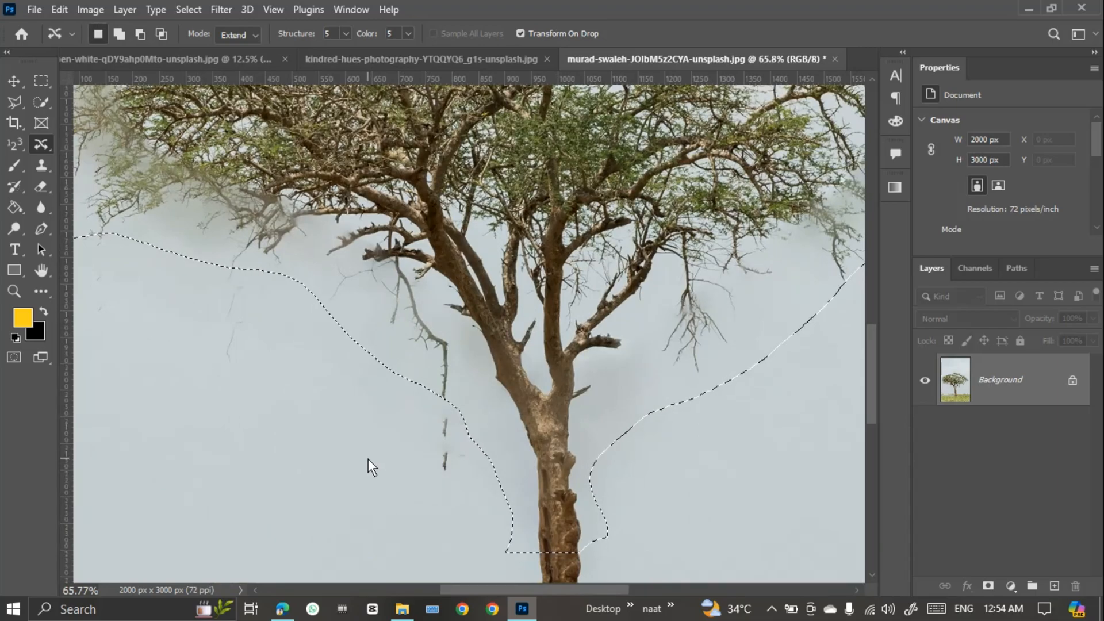
scroll(427, 374, "left", 3)
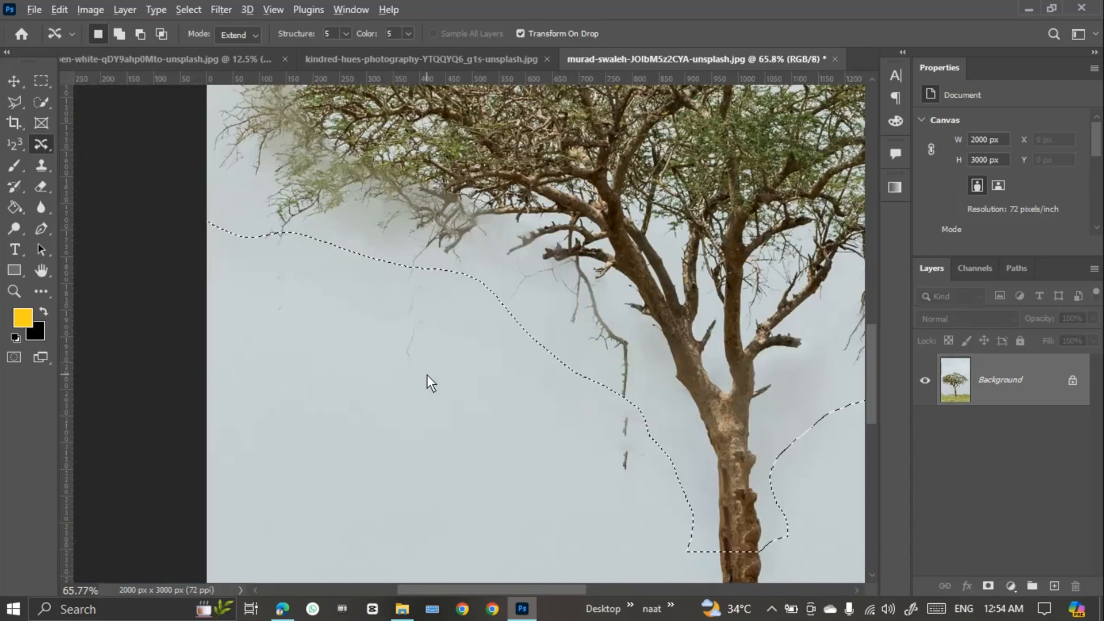
scroll(427, 374, "up", 3)
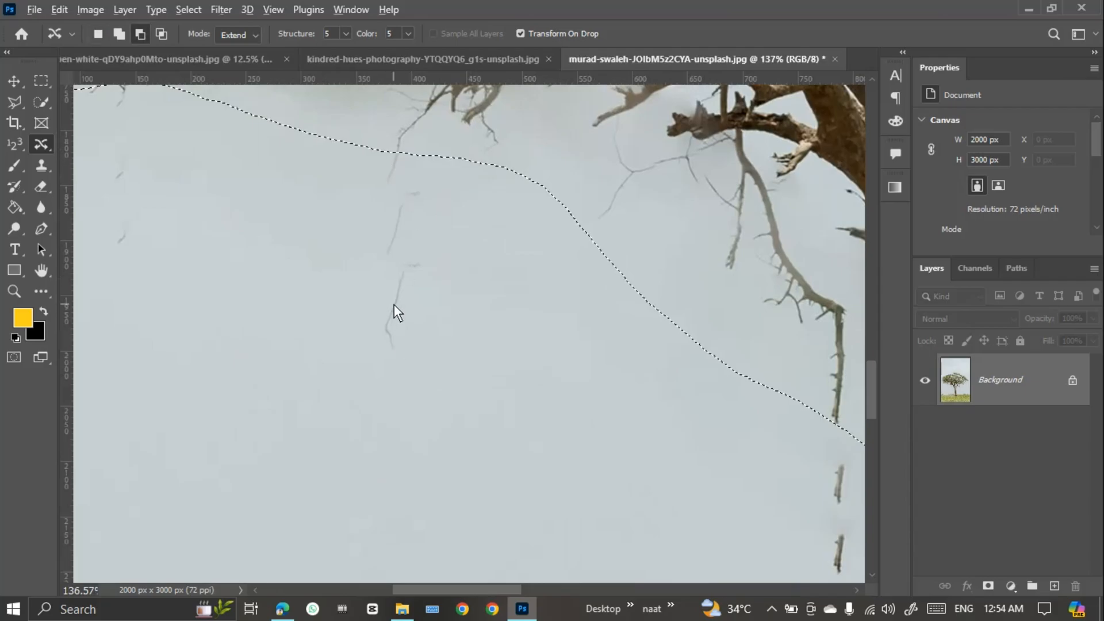
scroll(394, 304, "down", 3)
scroll(252, 205, "up", 2)
scroll(253, 205, "right", 8)
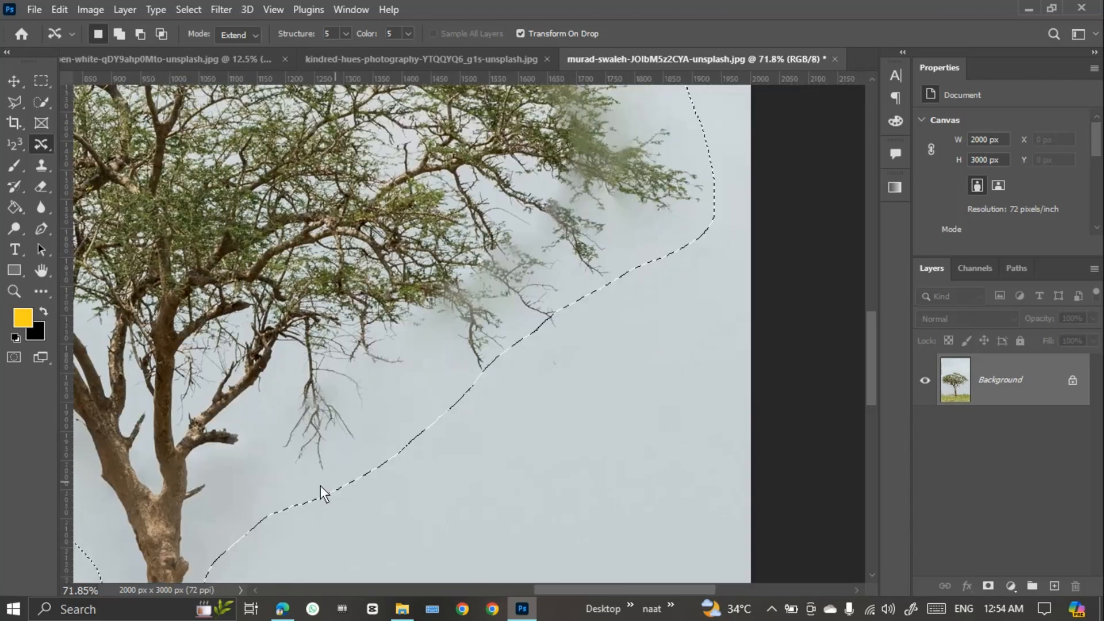
scroll(423, 490, "up", 2)
scroll(401, 388, "left", 8)
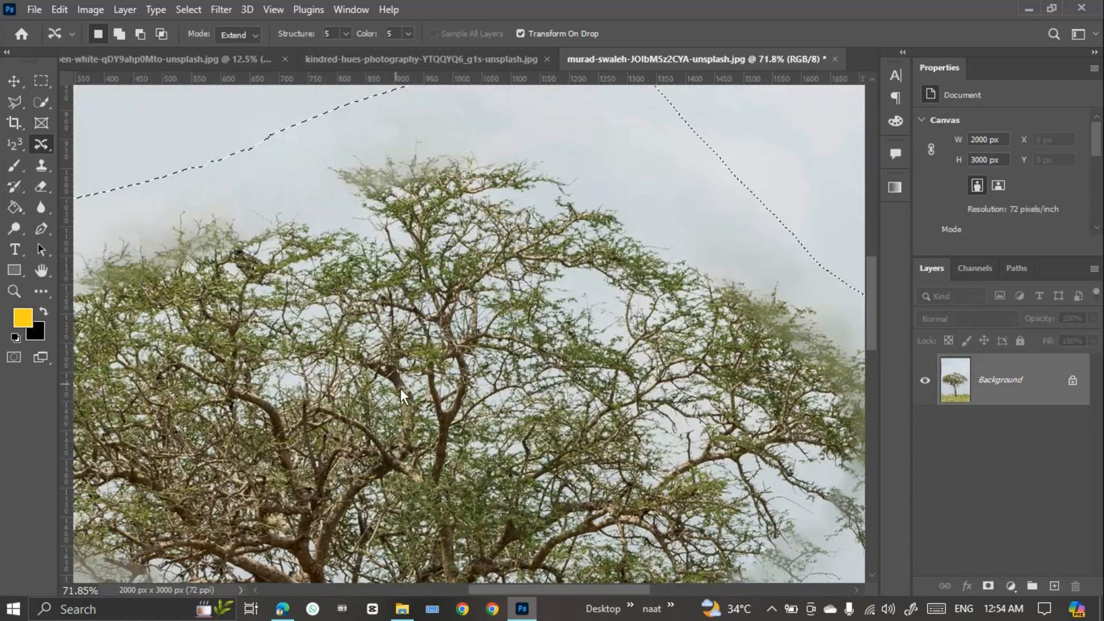
scroll(586, 86, "down", 3)
scroll(548, 234, "down", 5)
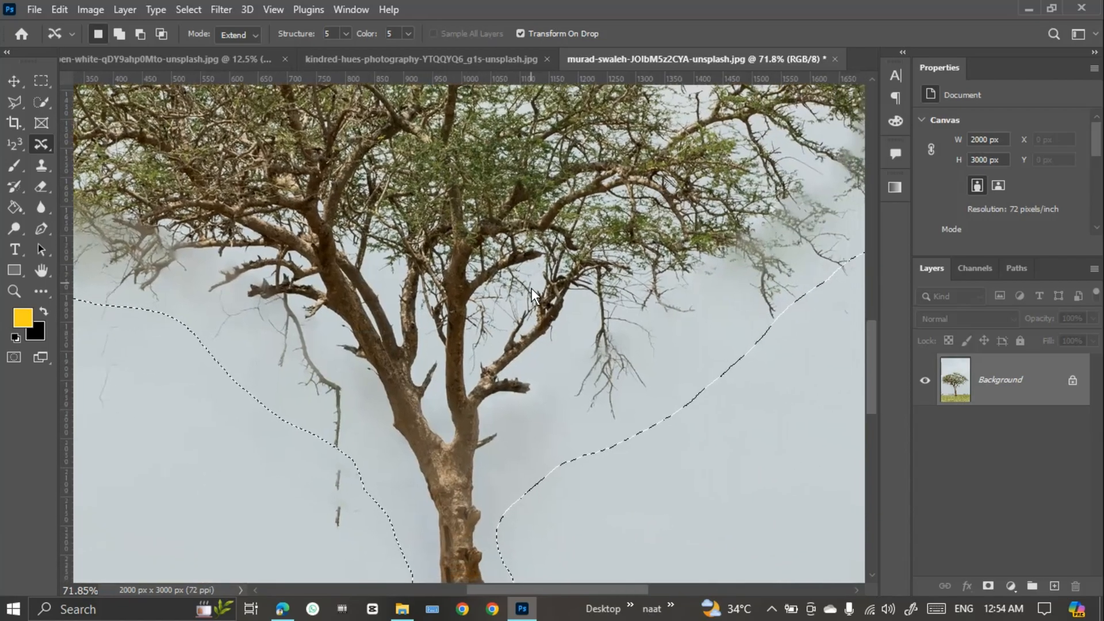
scroll(542, 304, "down", 3)
scroll(519, 410, "up", 2)
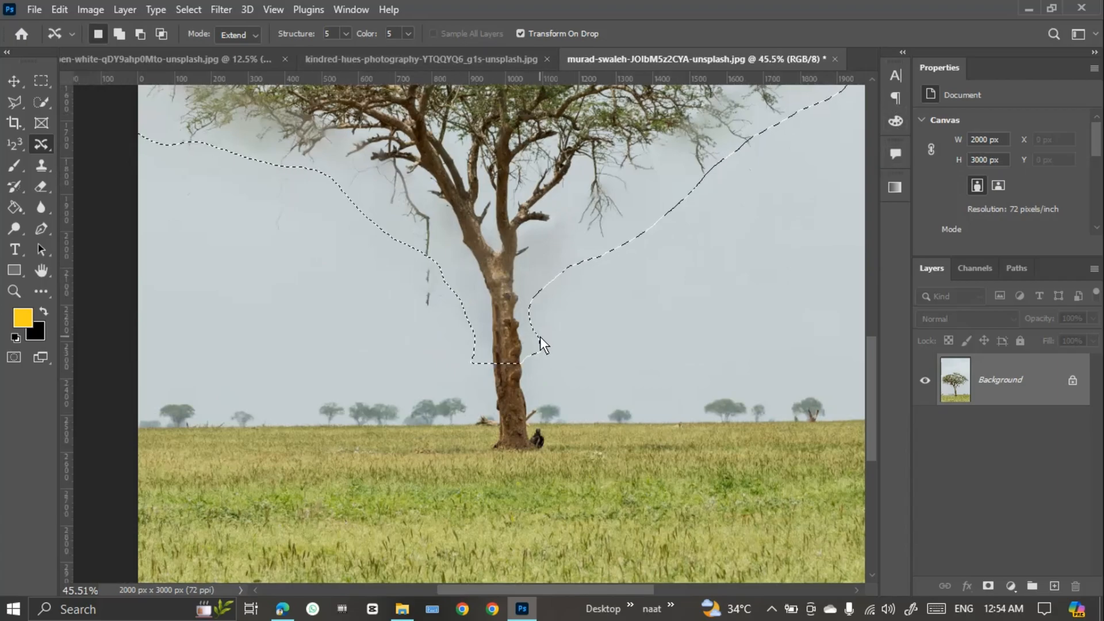
Compare the original and extended tree by repeatedly undoing and redoing the extension with the whole tree in view, finishing on the extended version
key("ctrl+z")
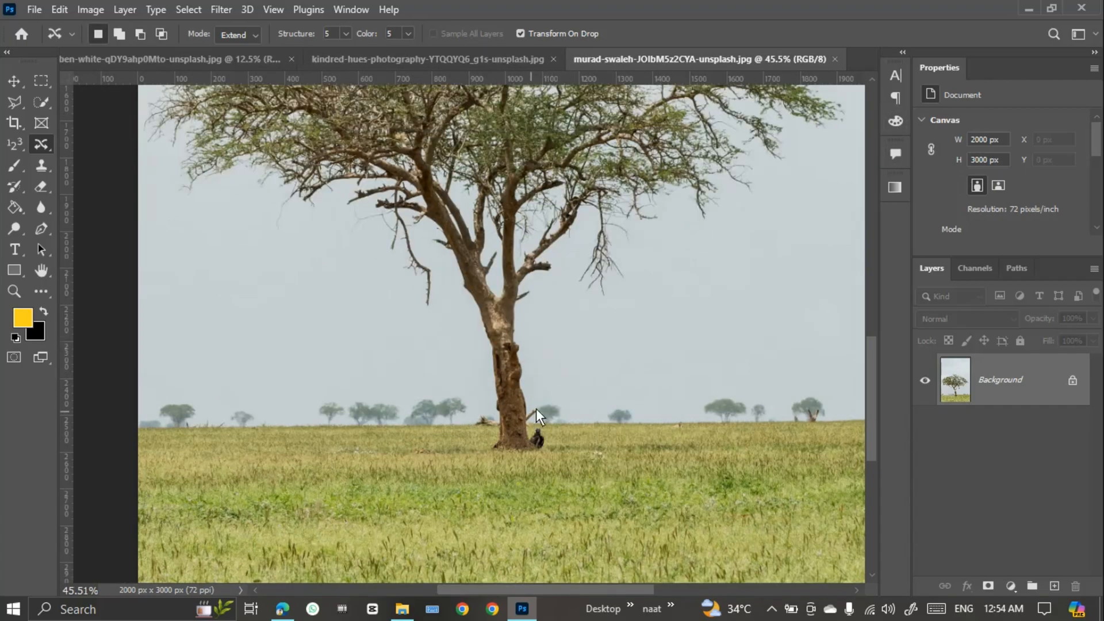
scroll(554, 379, "down", 3)
key("ctrl+shift+z")
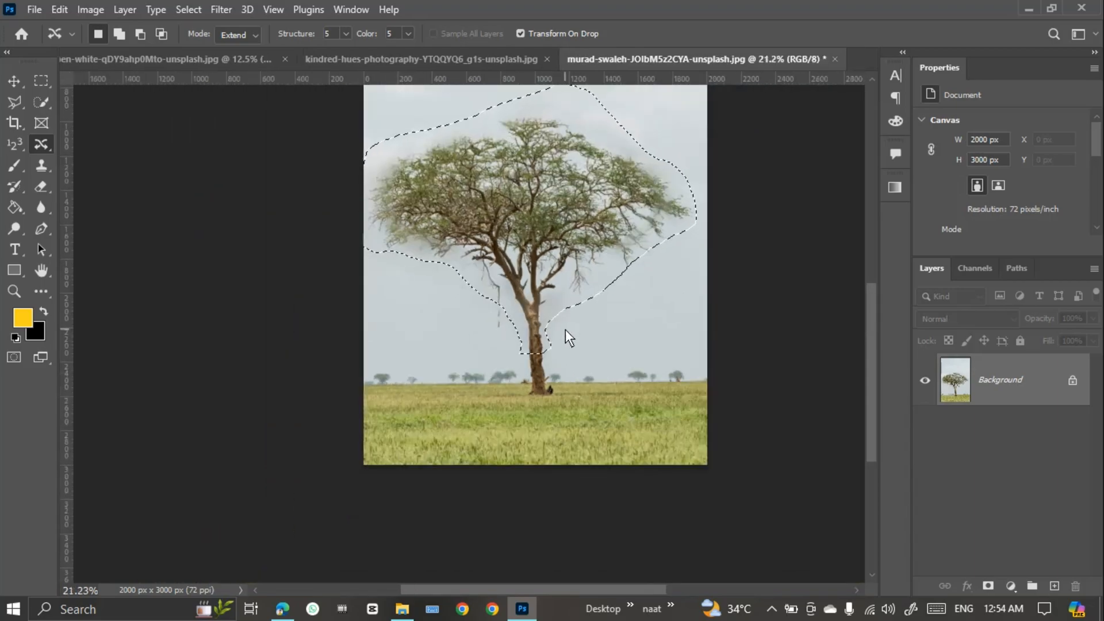
key("ctrl+z")
key("ctrl+shift+z")
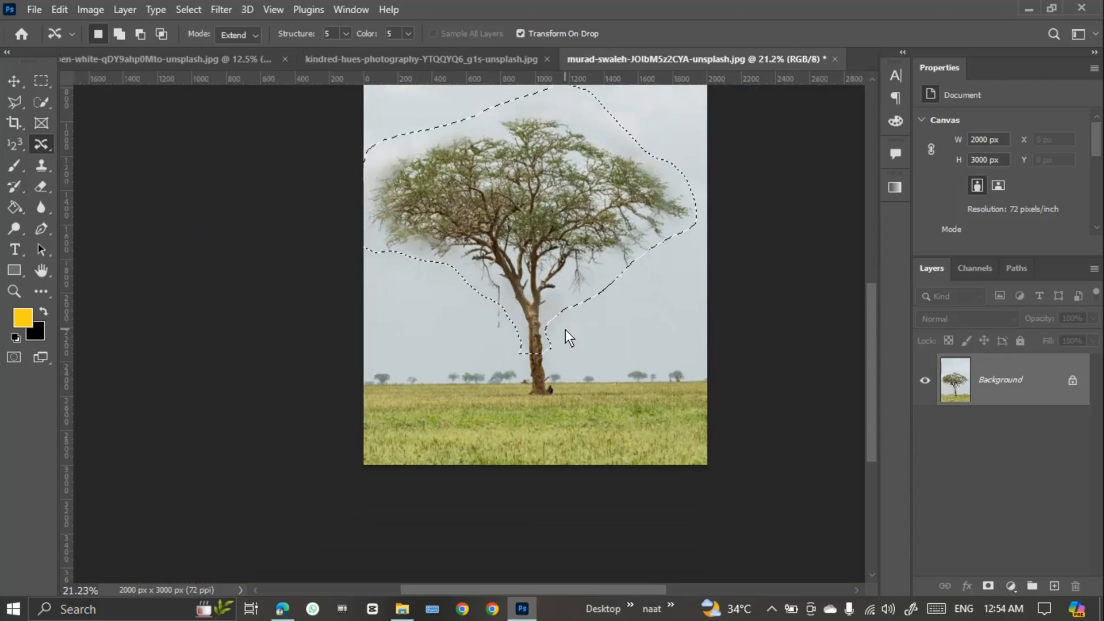
key("ctrl+z")
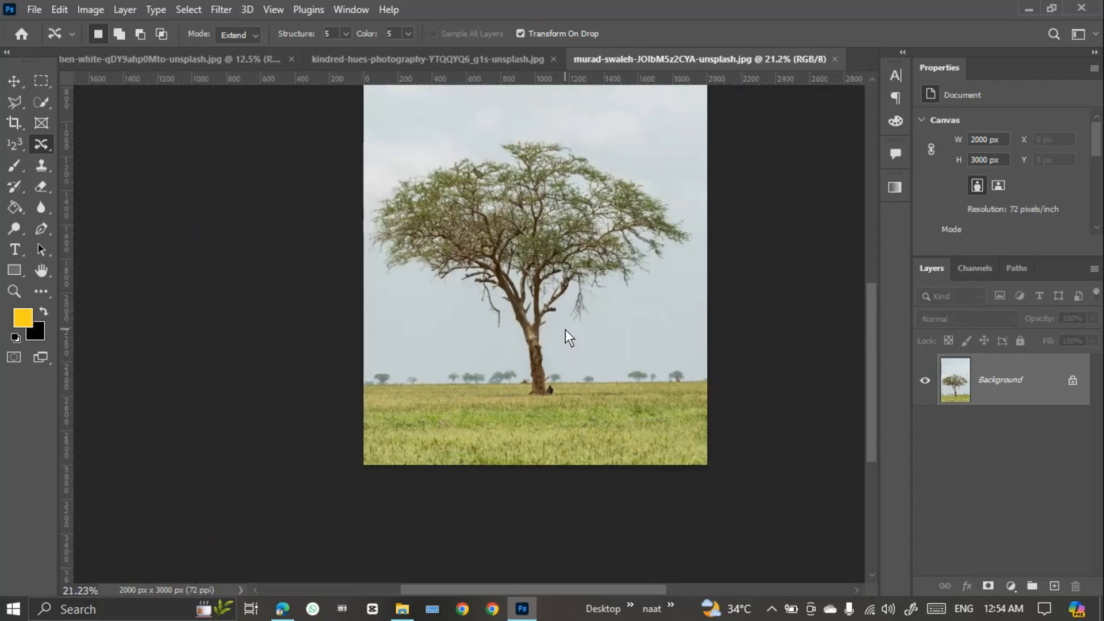
key("ctrl+shift+z")
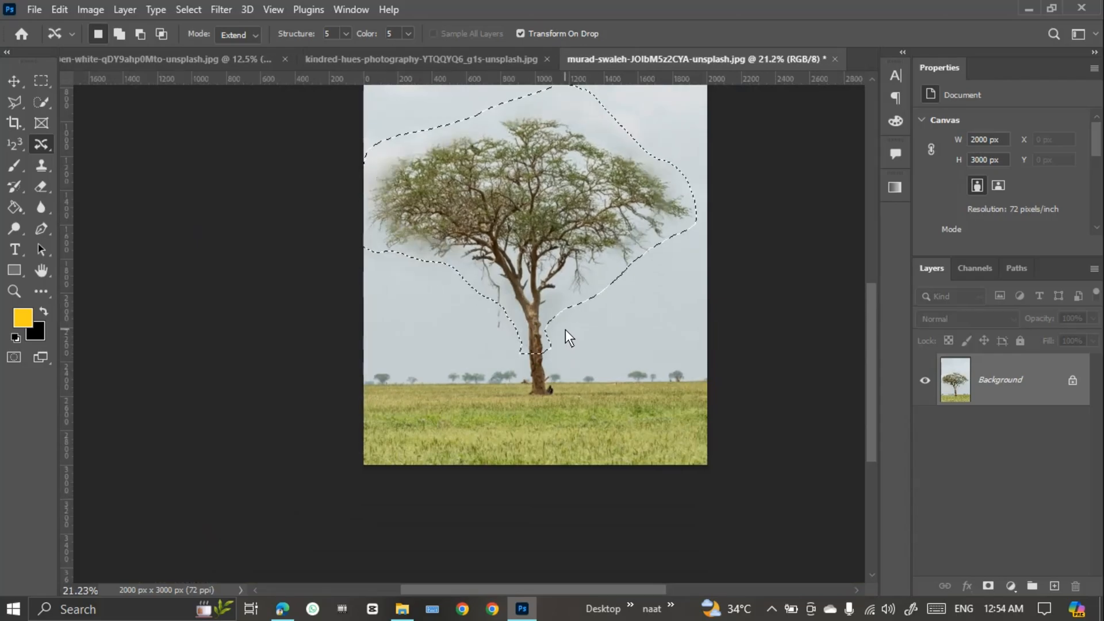
key("ctrl+z")
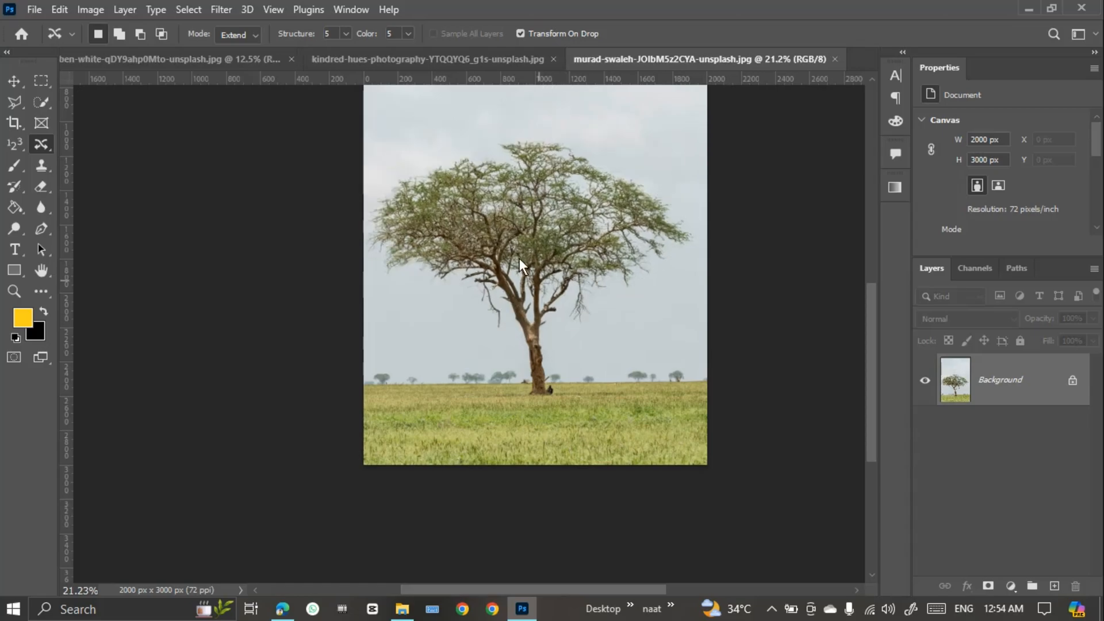
key("ctrl+shift+z")
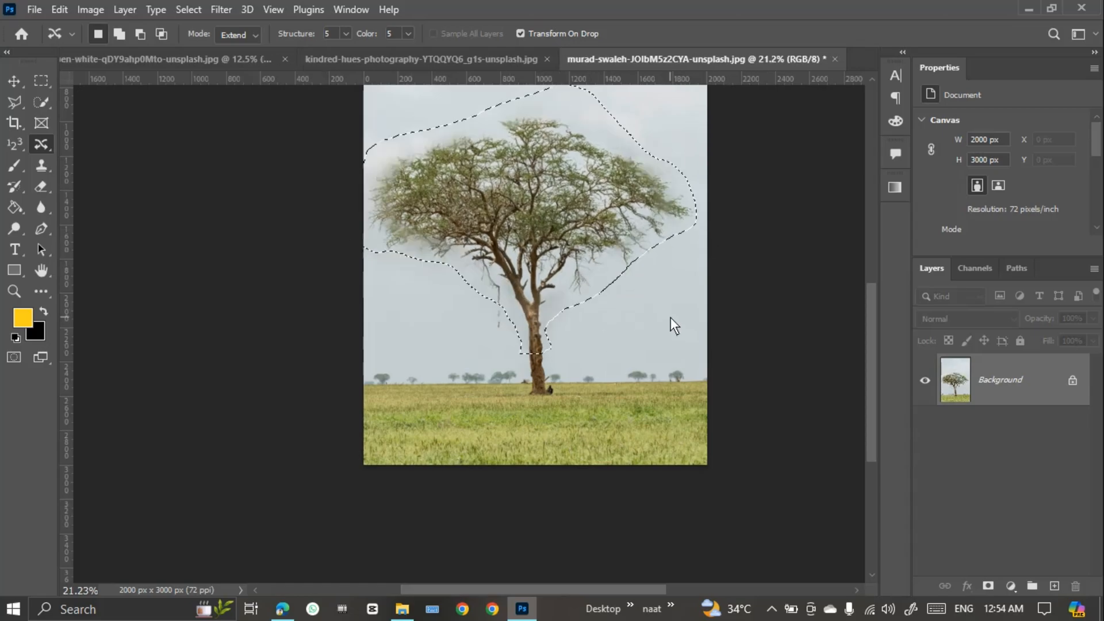